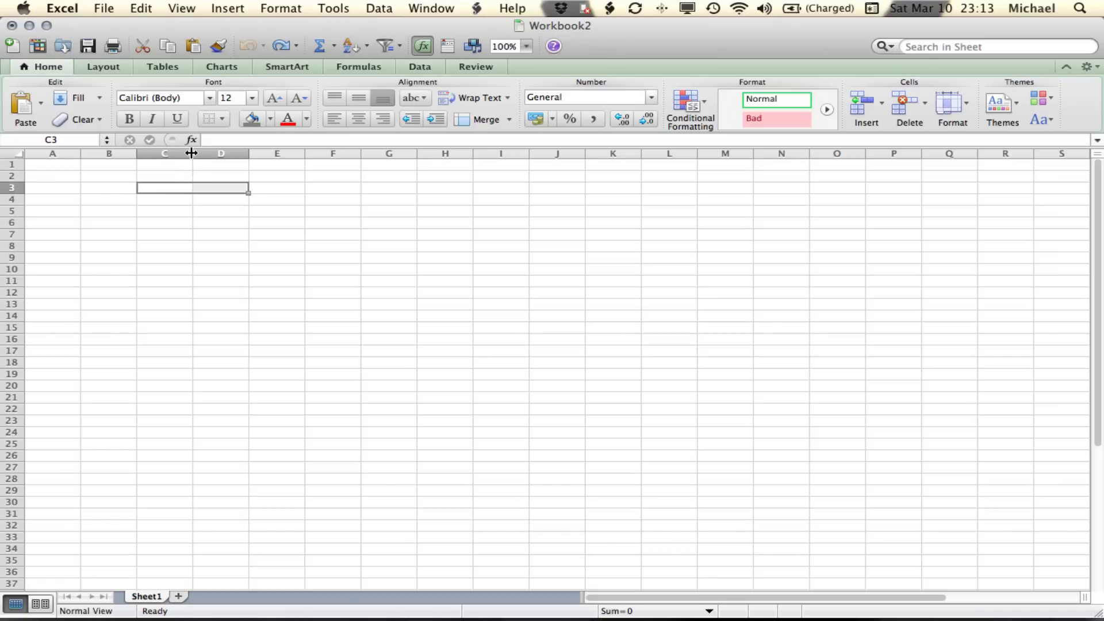
- Widen column C and shade header cells C3:D3 dark grey
{"action": "left_click_drag", "start_coordinate": [192, 153], "coordinate": [316, 153]}
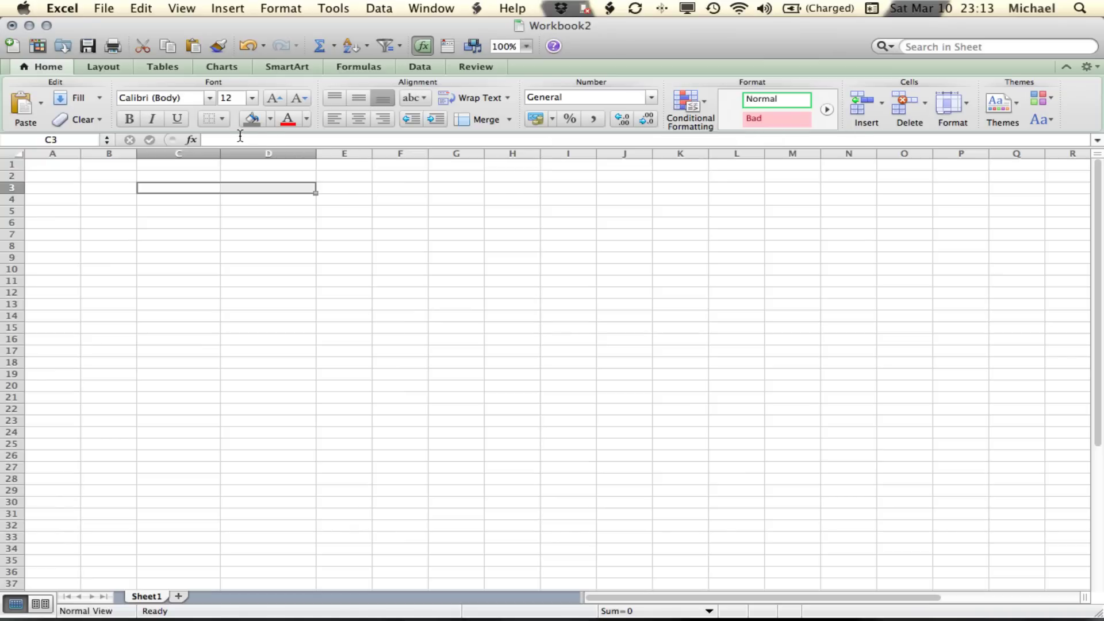
{"action": "left_click", "coordinate": [270, 119]}
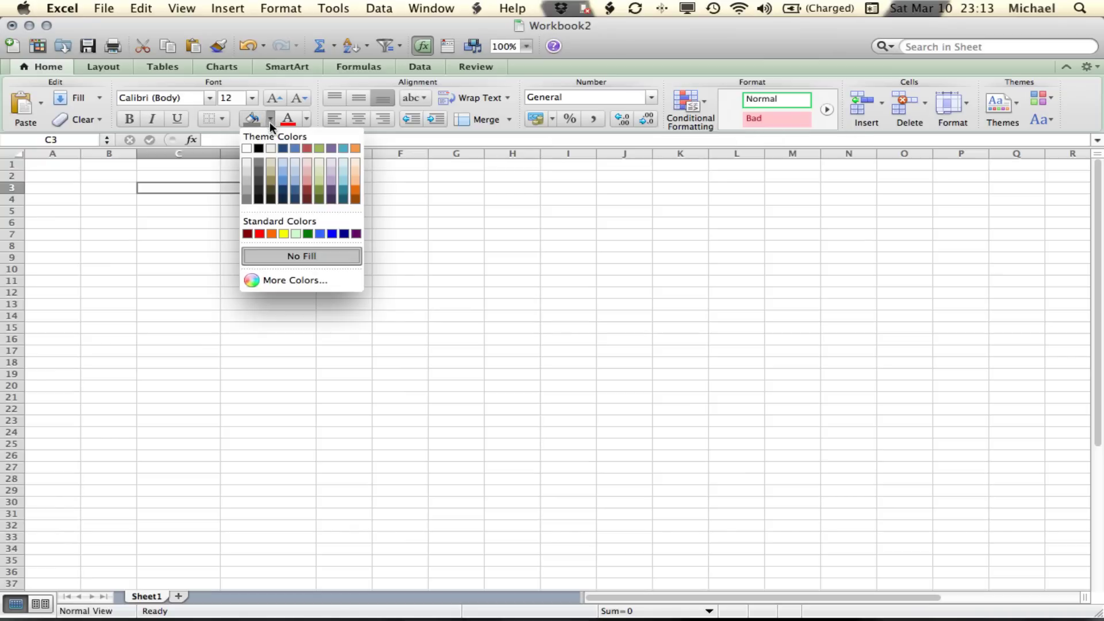
{"action": "left_click", "coordinate": [246, 199]}
- Enter the headers Make in C3 and Model in D3, then select C4
{"action": "type", "text": "MN"}
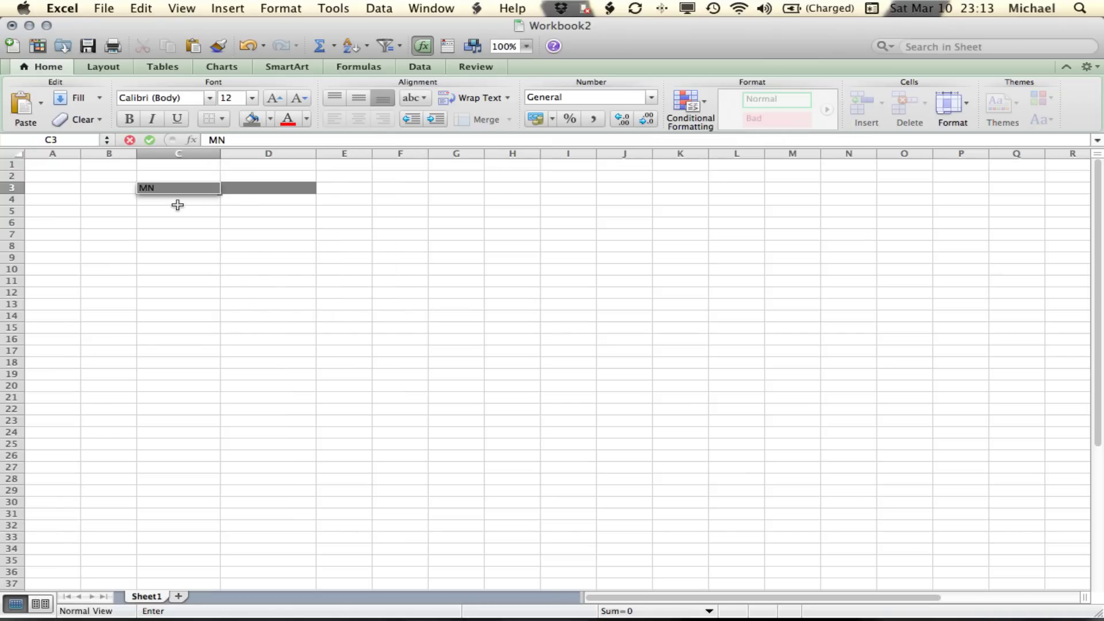
{"action": "type", "text": "ake"}
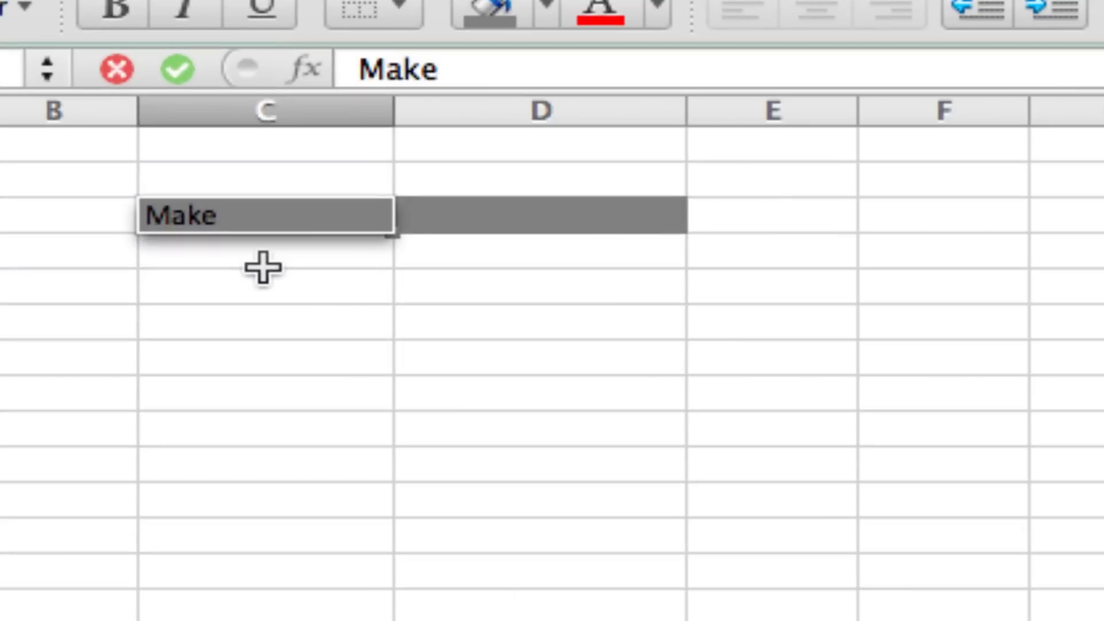
{"action": "key", "text": "BackSpace"}
{"action": "key", "text": "BackSpace"}
{"action": "key", "text": "BackSpace"}
{"action": "key", "text": "BackSpace"}
{"action": "type", "text": "Make"}
{"action": "key", "text": "Tab"}
{"action": "type", "text": "Model"}
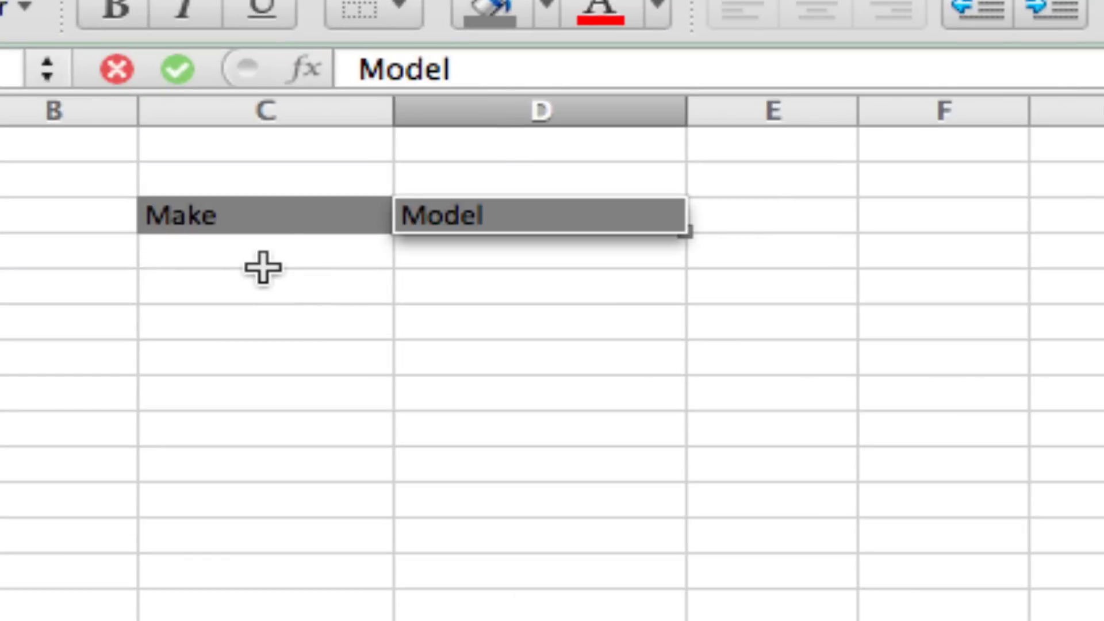
{"action": "key", "text": "Return"}
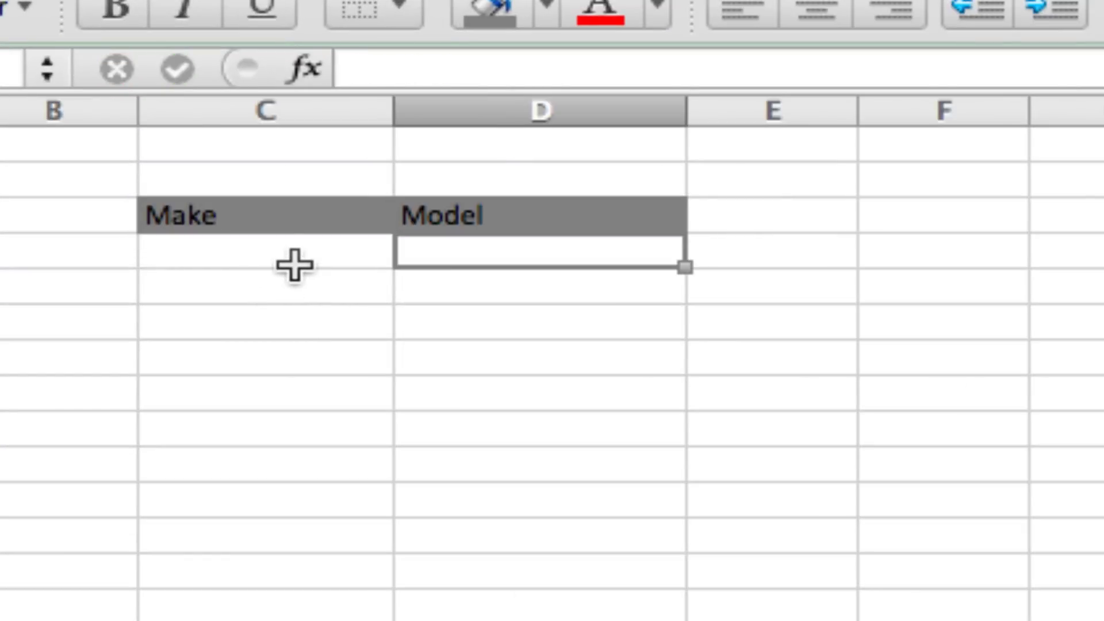
{"action": "left_click", "coordinate": [307, 251]}
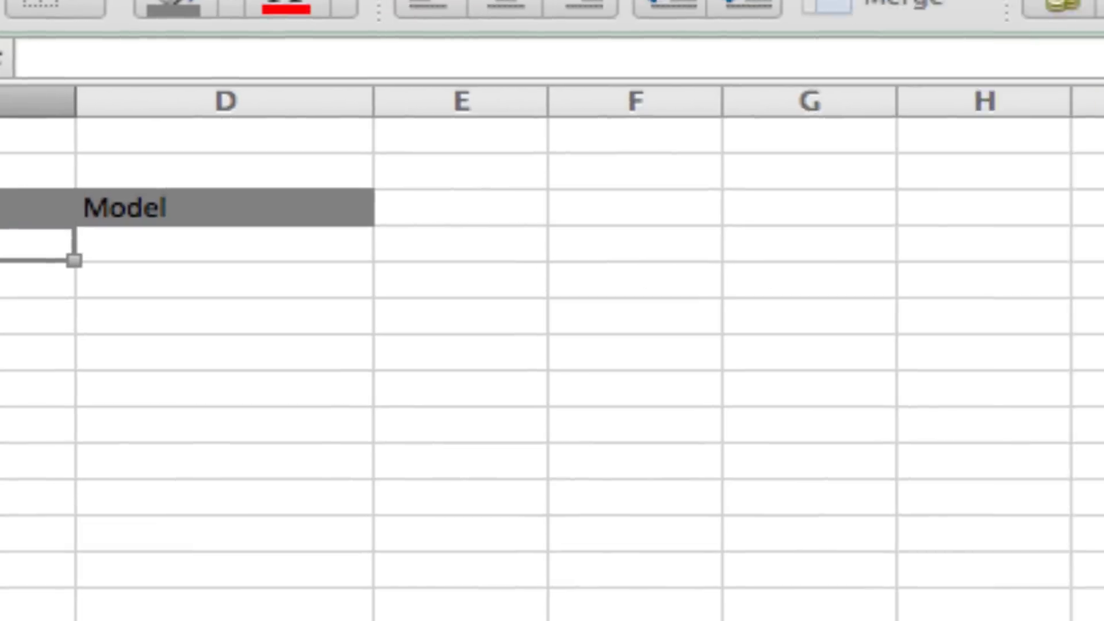
- Enter Dodge, Honda and Subaru in M4:M6, then move to N4
{"action": "left_click", "coordinate": [284, 216]}
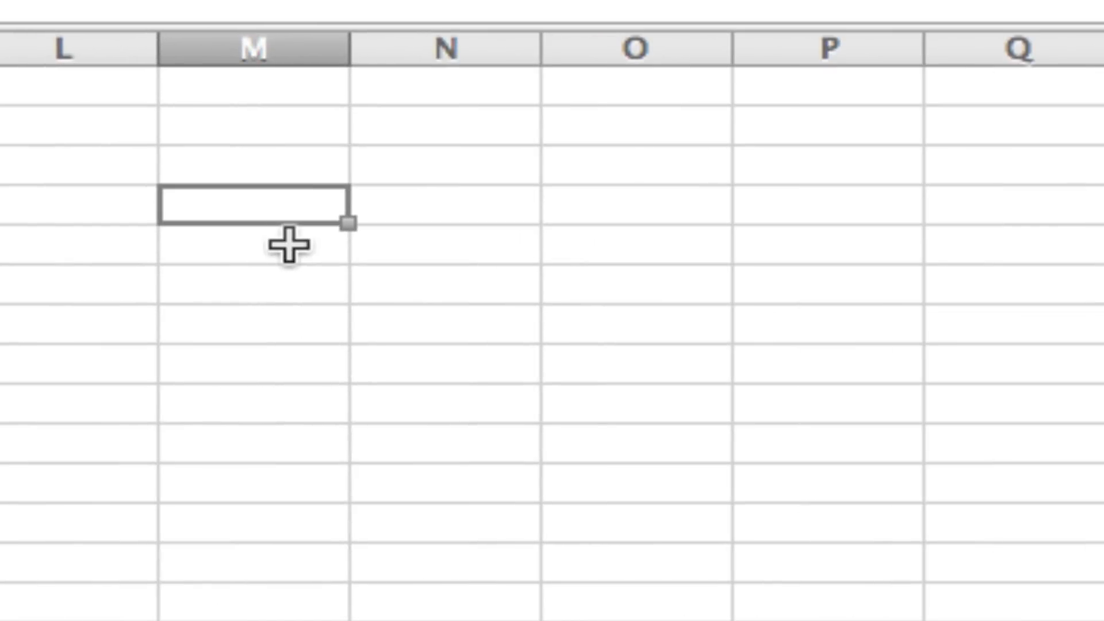
{"action": "type", "text": "Dodge"}
{"action": "key", "text": "Return"}
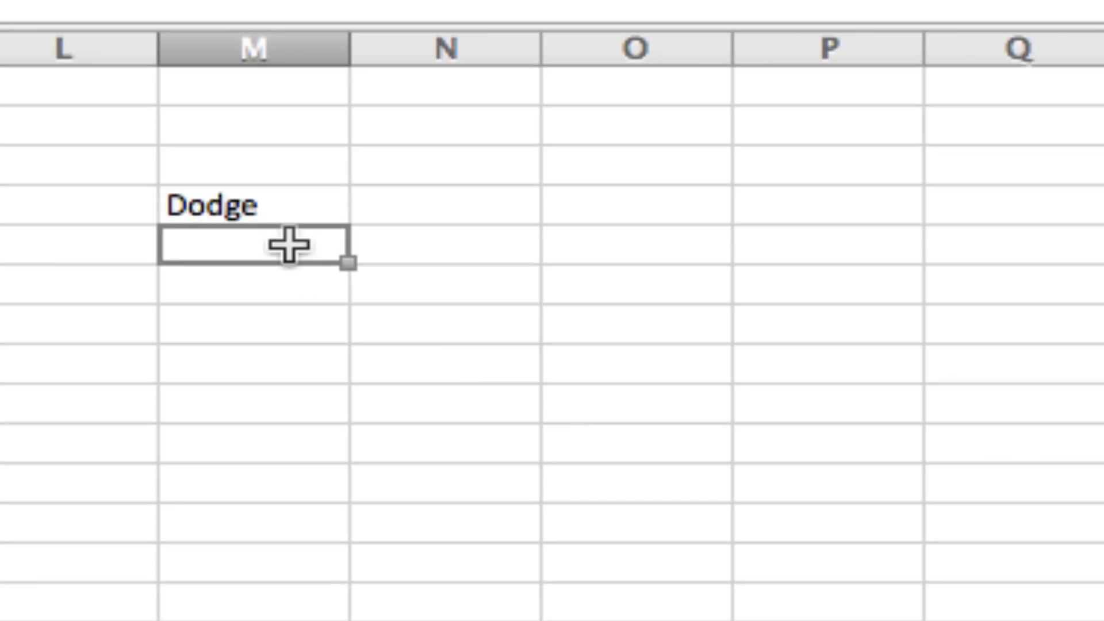
{"action": "type", "text": "Honda"}
{"action": "key", "text": "Return"}
{"action": "type", "text": "Subaru"}
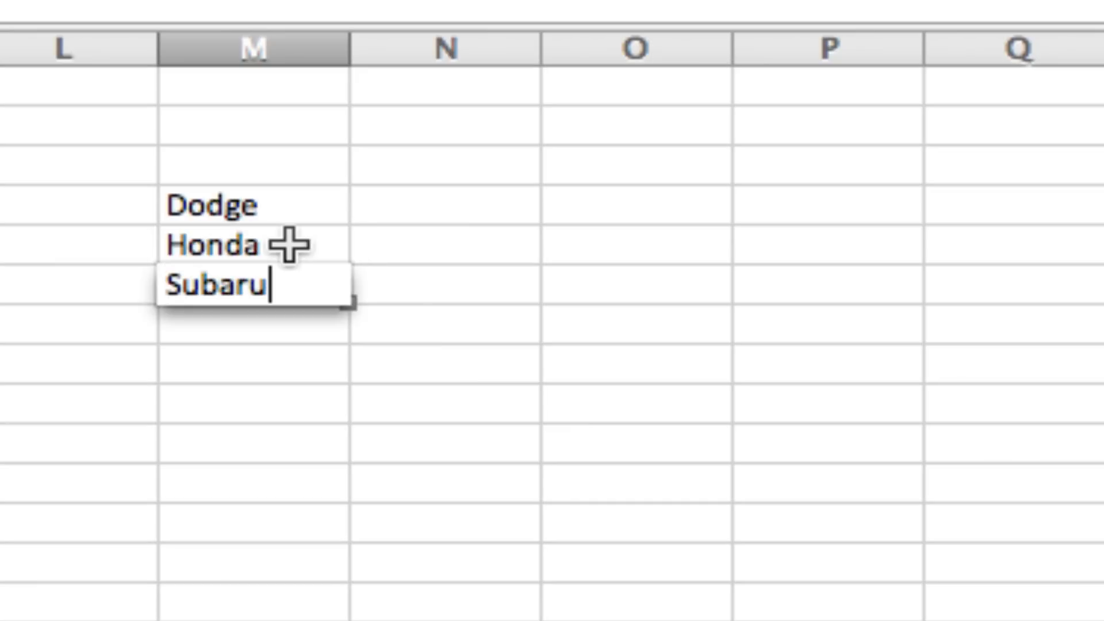
{"action": "key", "text": "Tab"}
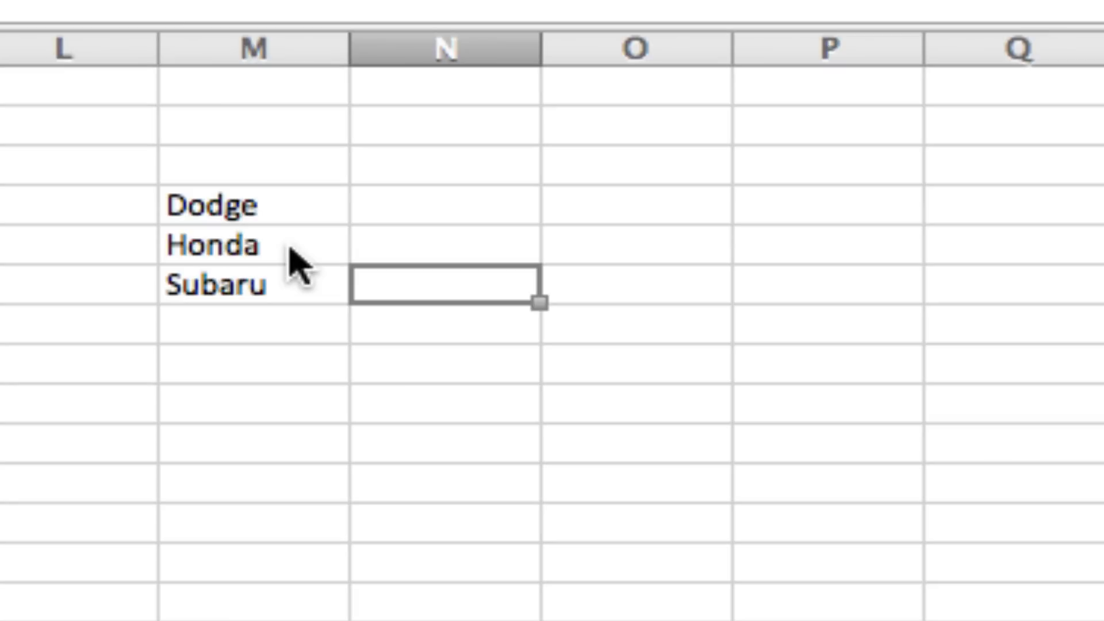
{"action": "key", "text": "Up"}
{"action": "key", "text": "Up"}
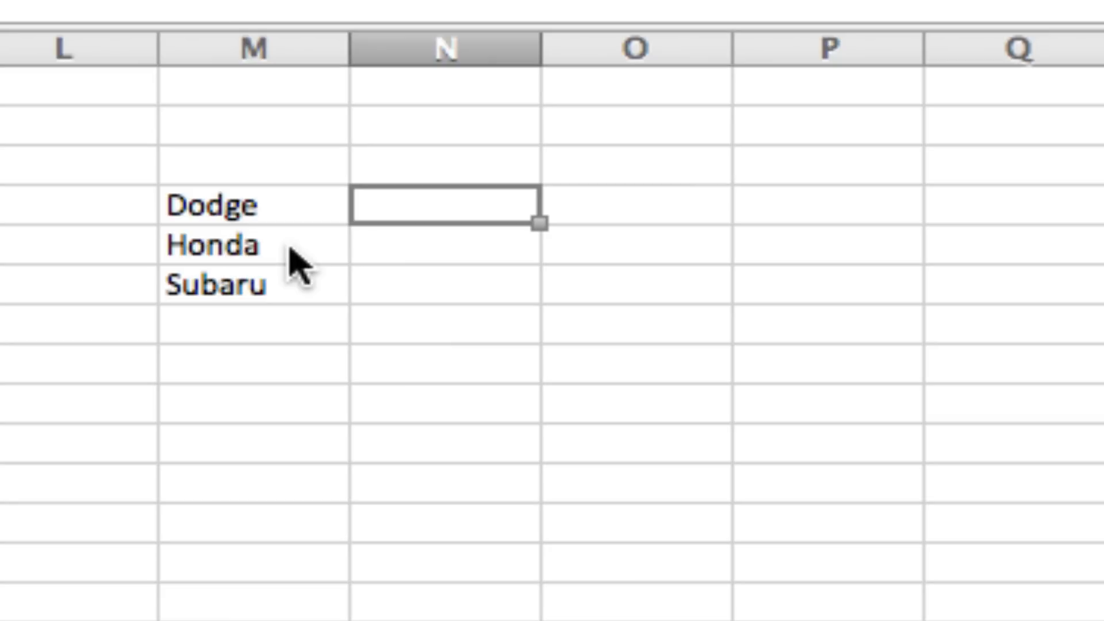
- Enter the Dodge models Neon, Neon SXT and Intrepid in N4:N6
{"action": "type", "text": "Neon"}
{"action": "key", "text": "Return"}
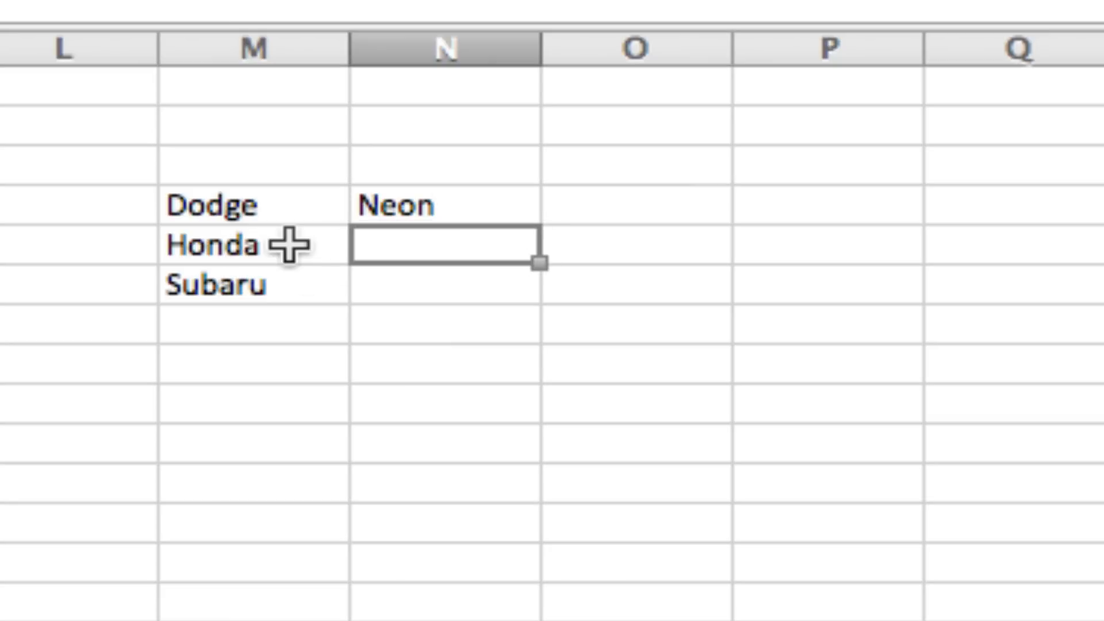
{"action": "type", "text": "Neon SXT"}
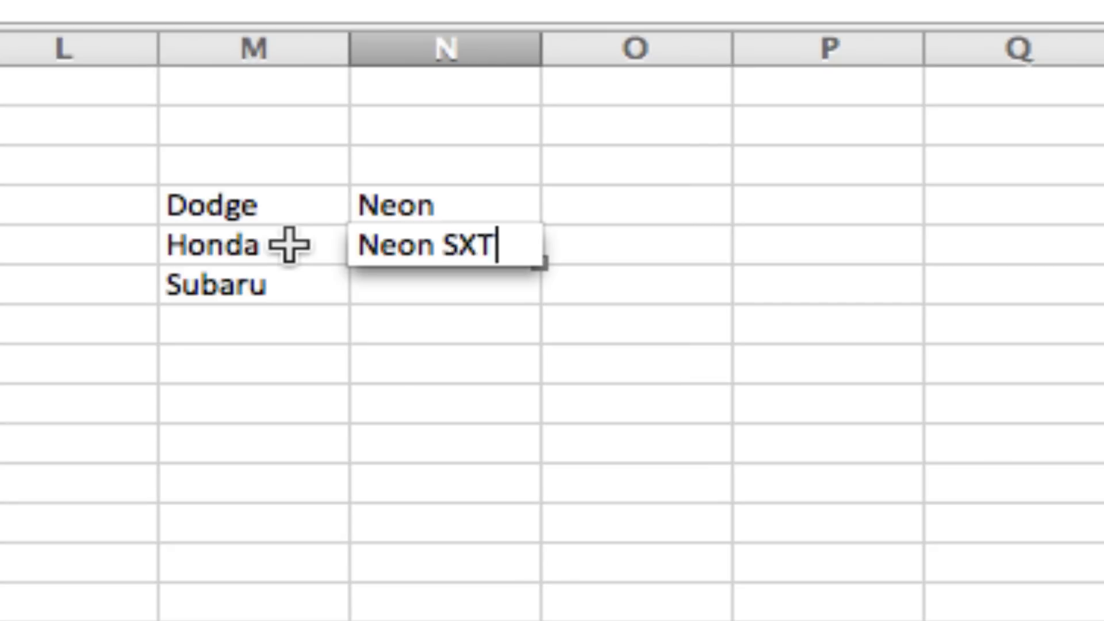
{"action": "key", "text": "Return"}
{"action": "type", "text": "Intrepid"}
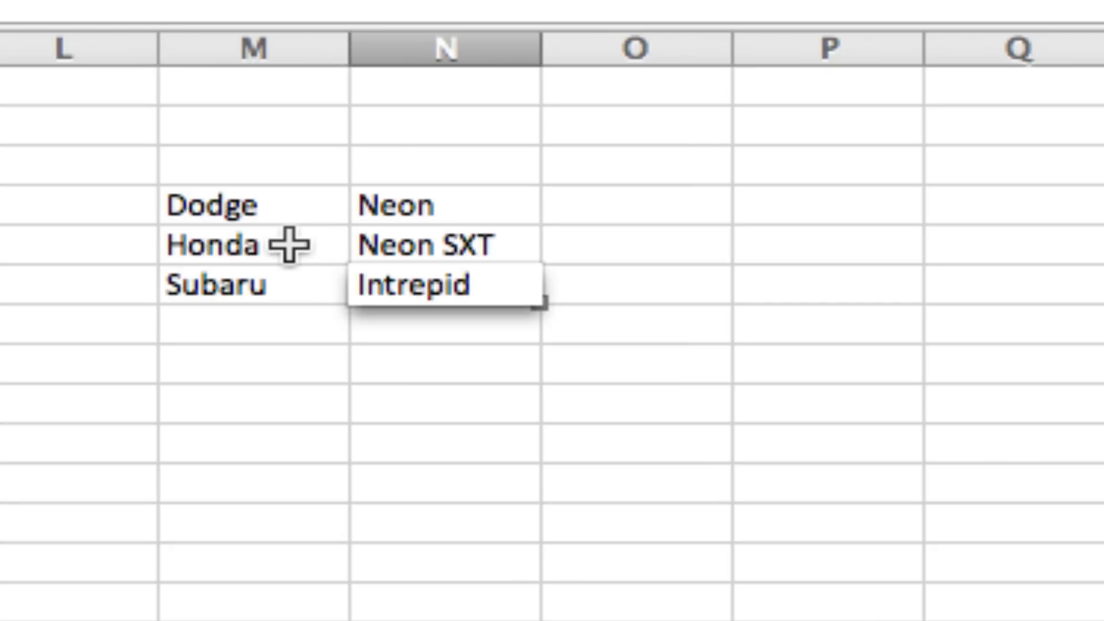
{"action": "key", "text": "Tab"}
{"action": "key", "text": "Up"}
{"action": "key", "text": "Up"}
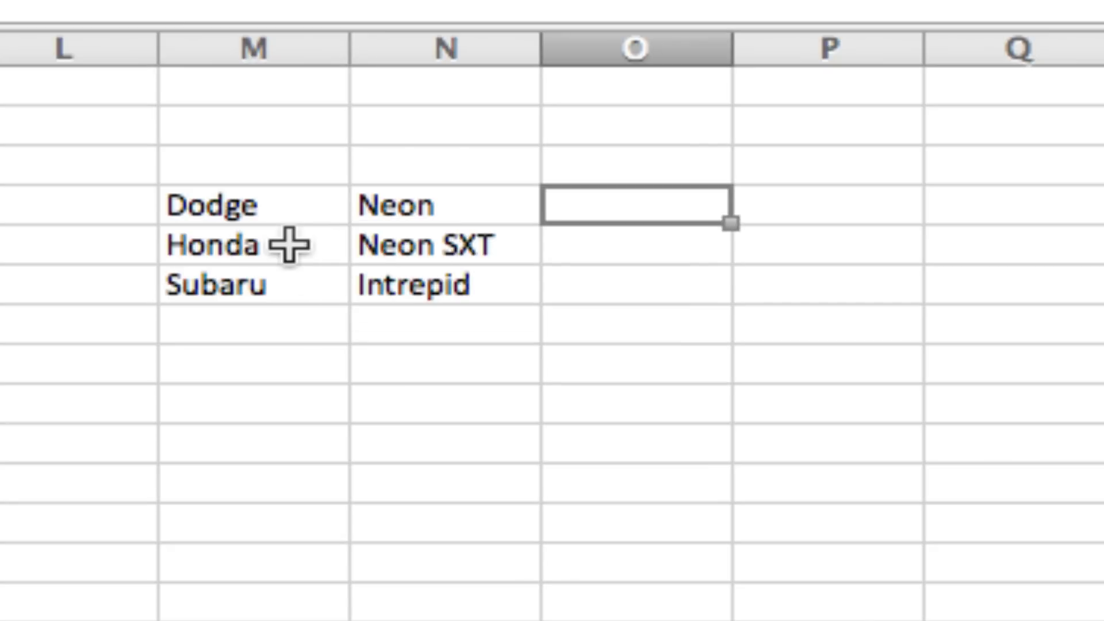
- Enter the Honda models Civic, Accord and Crosstour in O4:O6
{"action": "type", "text": "Civic"}
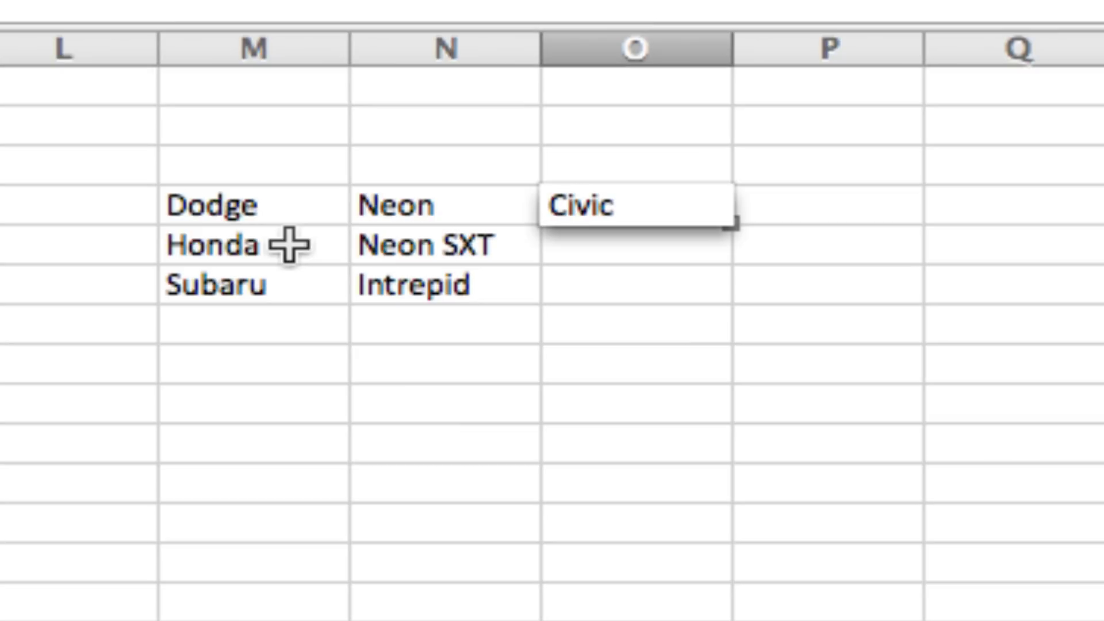
{"action": "key", "text": "Return"}
{"action": "type", "text": "Accord"}
{"action": "key", "text": "Return"}
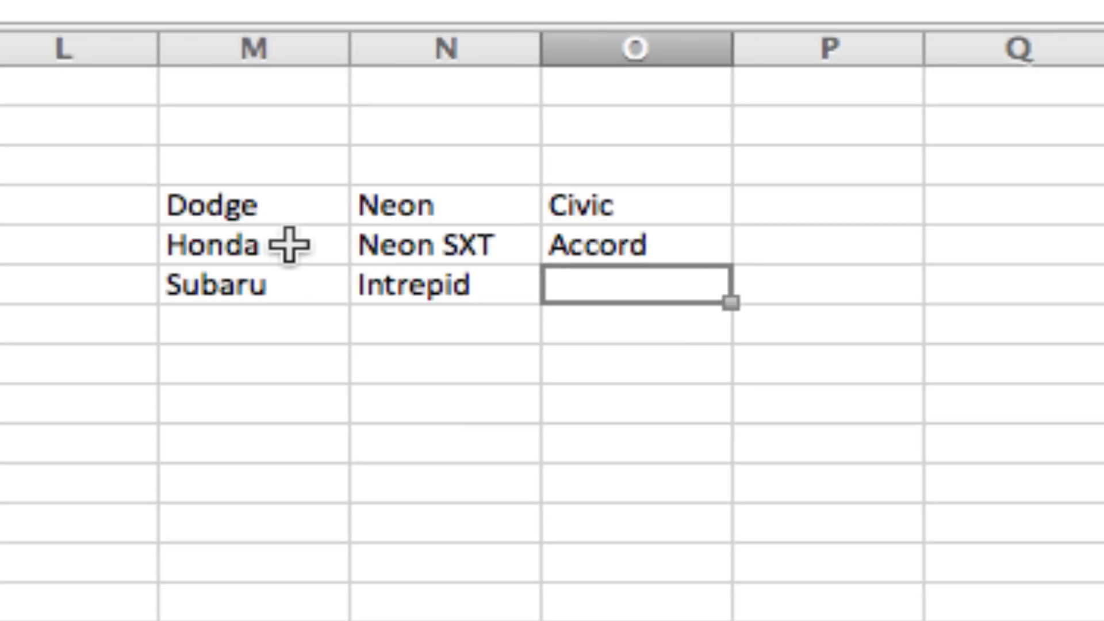
{"action": "type", "text": "Crosstour"}
{"action": "key", "text": "Right"}
{"action": "key", "text": "Up"}
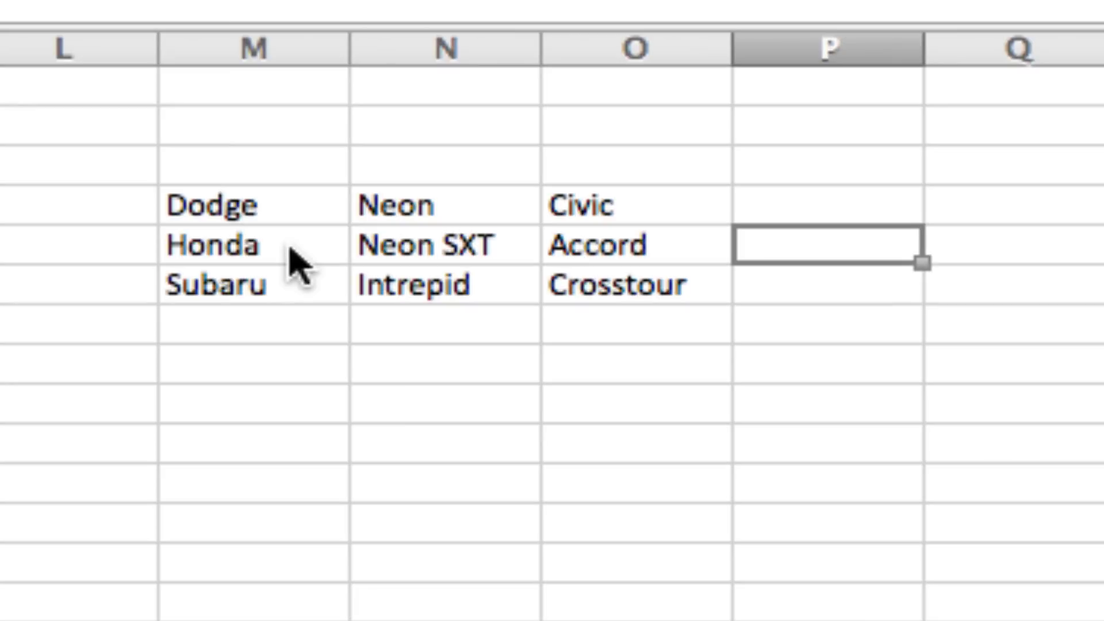
{"action": "key", "text": "Up"}
- Enter the Subaru models Impreza, Outback and Forrester in P4:P6
{"action": "type", "text": "Imp"}
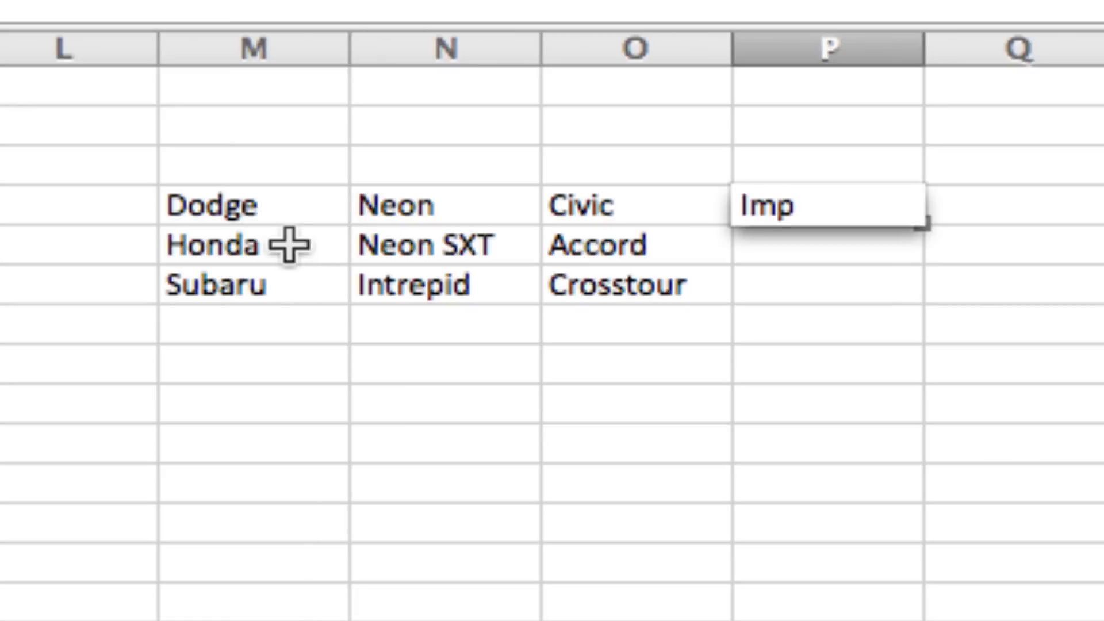
{"action": "type", "text": "reza"}
{"action": "key", "text": "Return"}
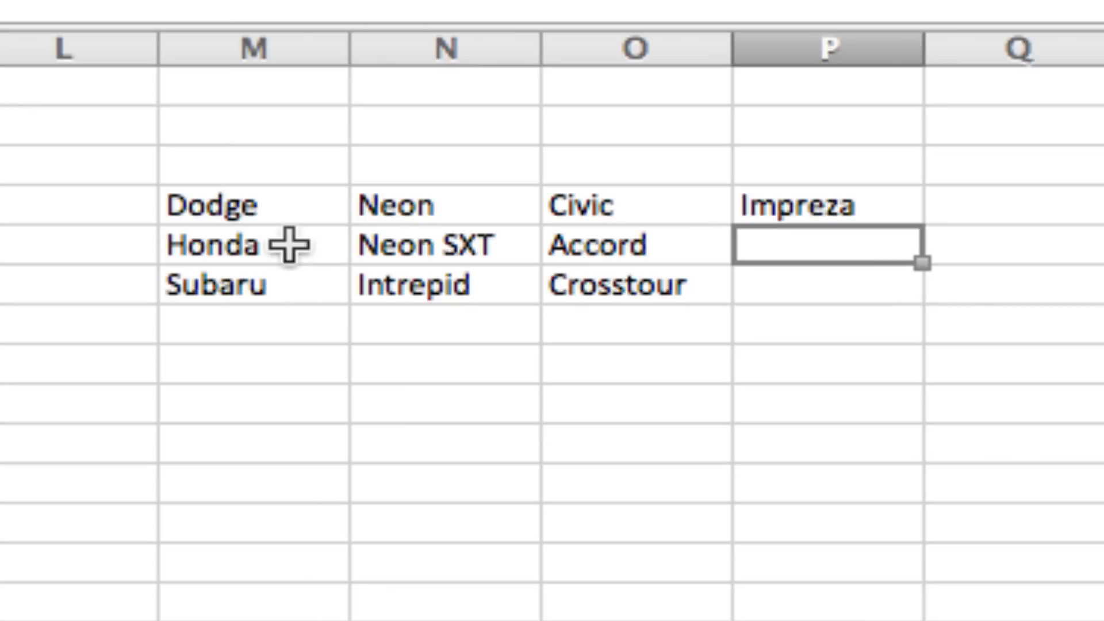
{"action": "type", "text": "Outback"}
{"action": "key", "text": "Return"}
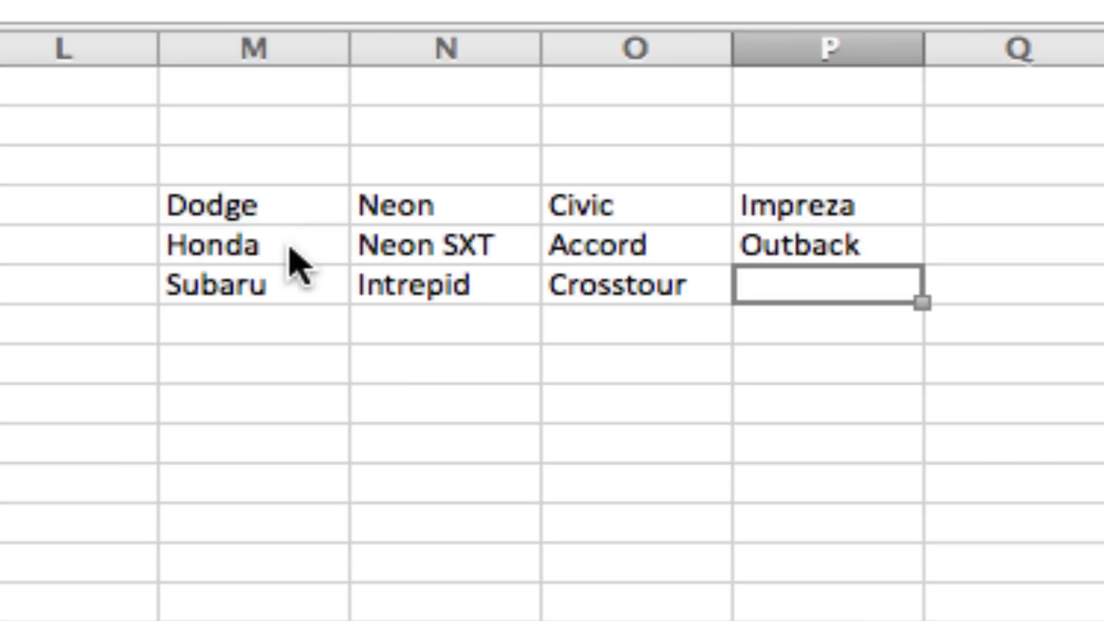
{"action": "type", "text": "For"}
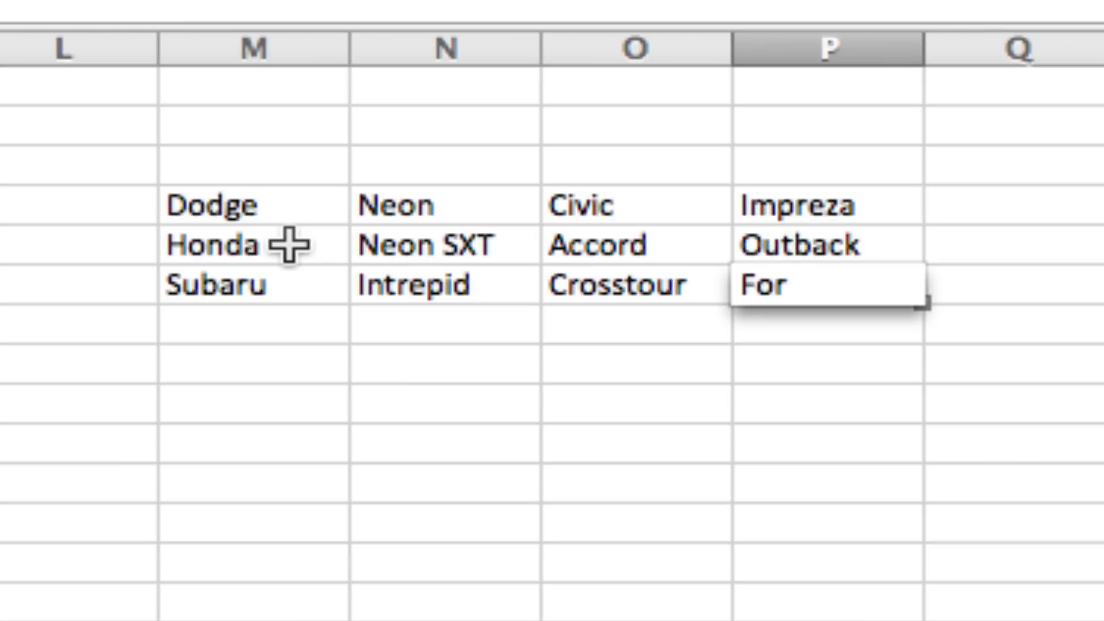
{"action": "type", "text": "rester"}
{"action": "key", "text": "Return"}
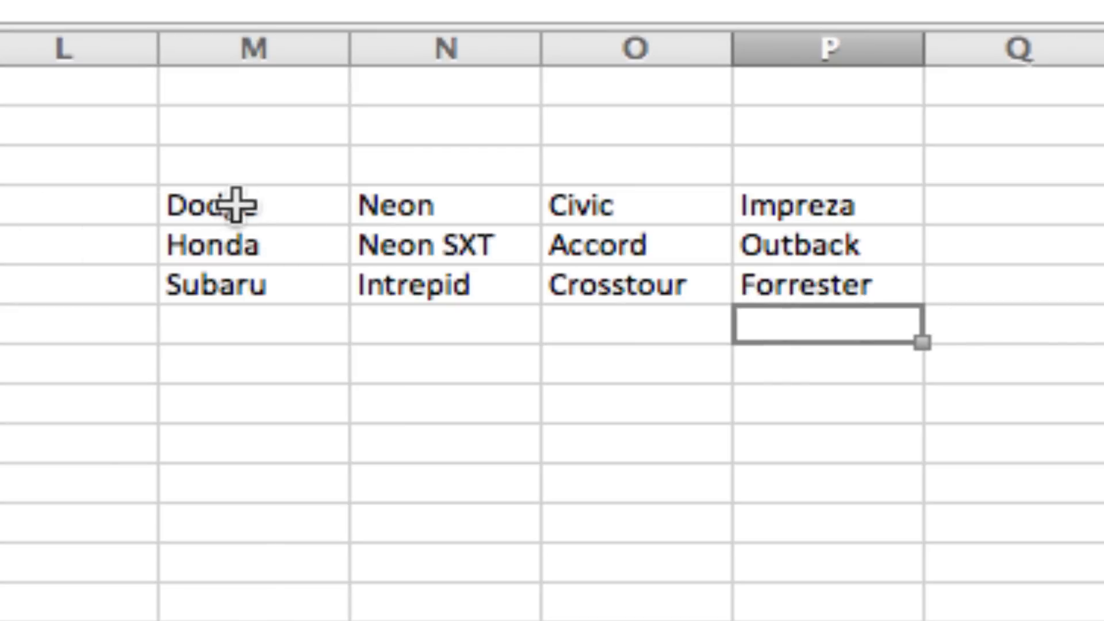
- Define the name Make for range M4:M6 via Insert > Name > Define
{"action": "left_click_drag", "start_coordinate": [237, 212], "coordinate": [246, 275]}
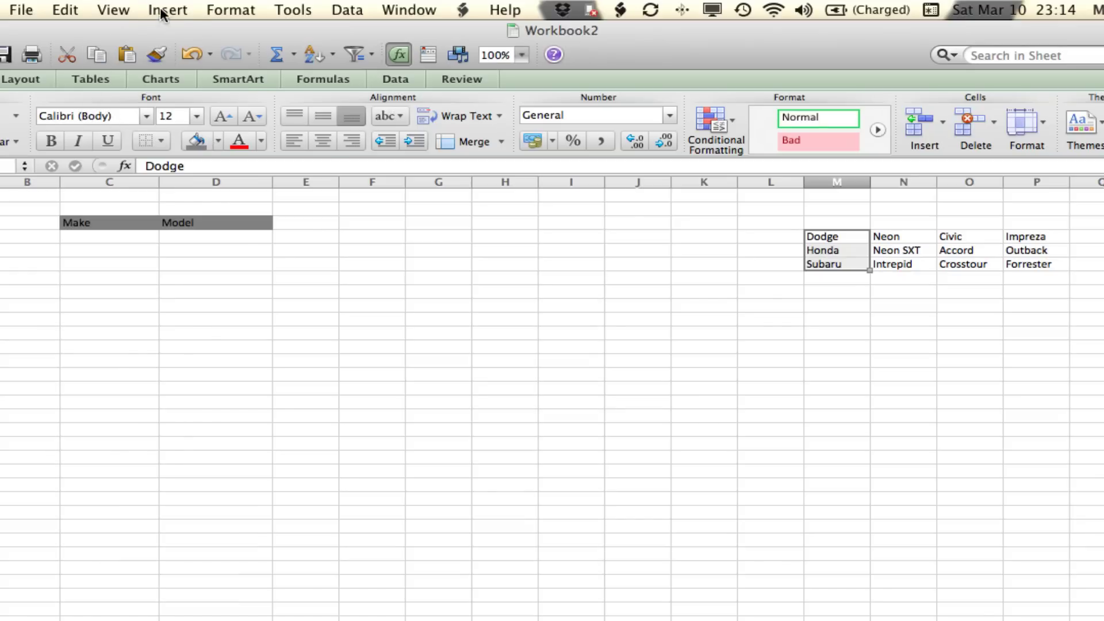
{"action": "left_click", "coordinate": [167, 10]}
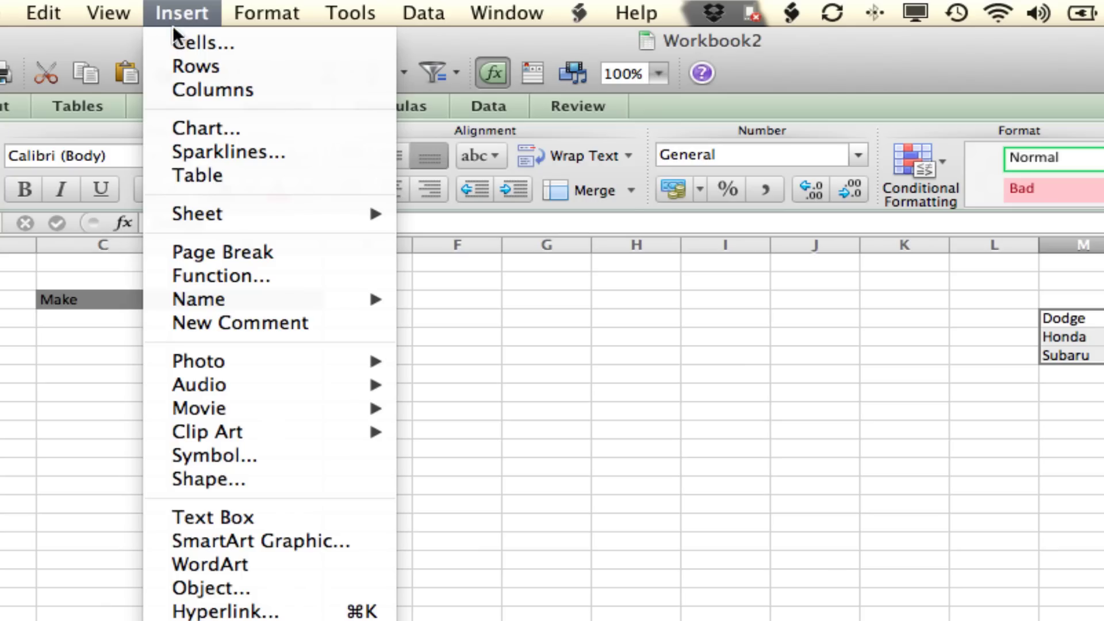
{"action": "mouse_move", "coordinate": [198, 299]}
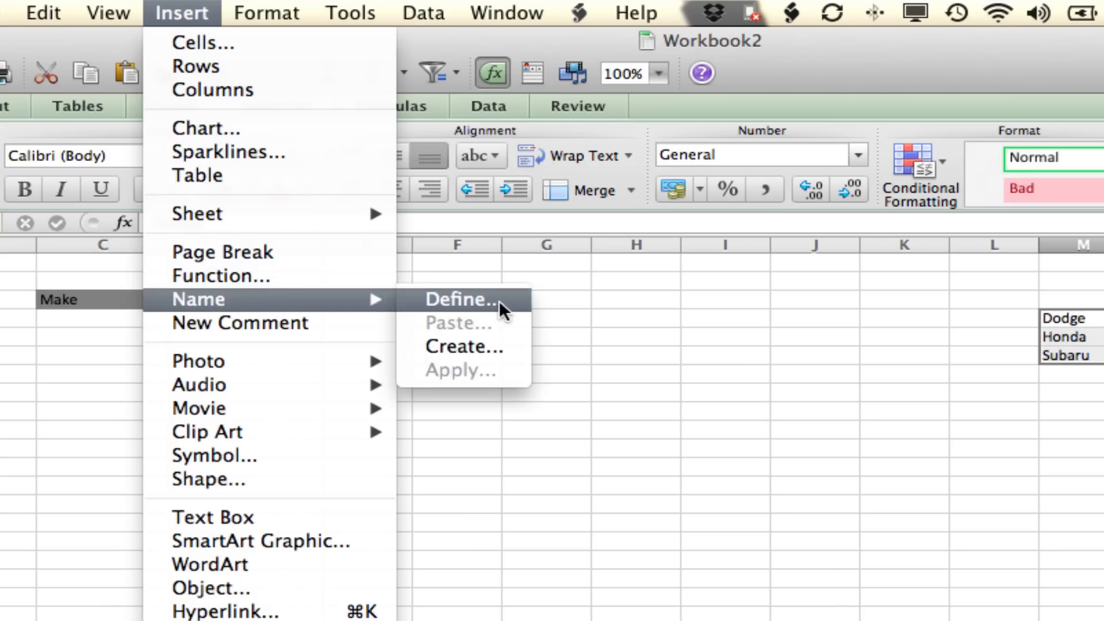
{"action": "left_click", "coordinate": [501, 300]}
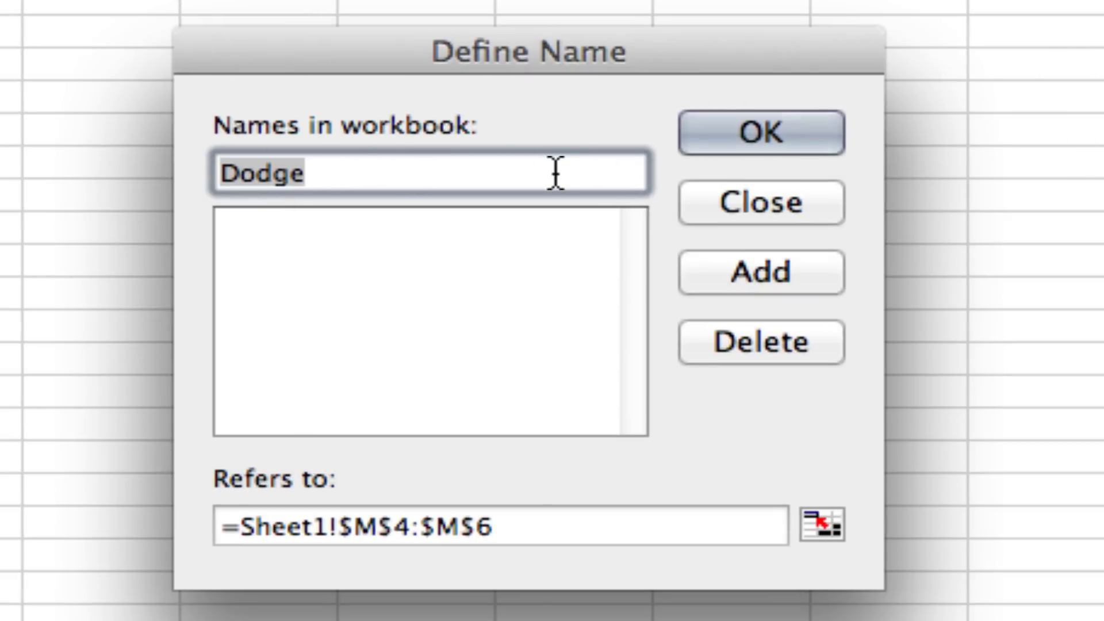
{"action": "type", "text": "Make"}
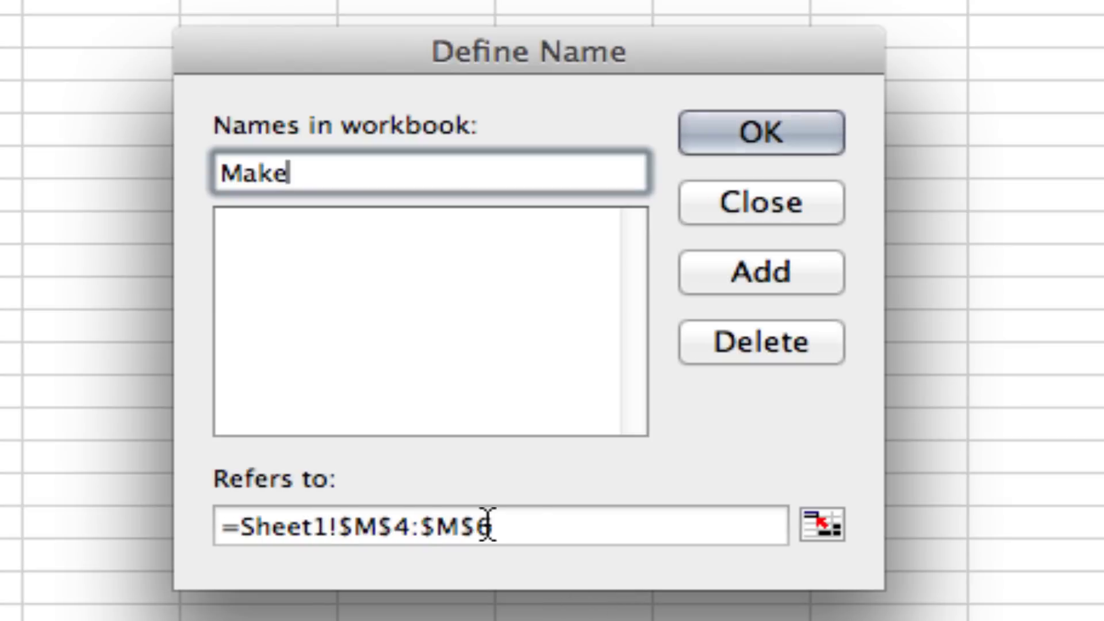
{"action": "left_click", "coordinate": [777, 132]}
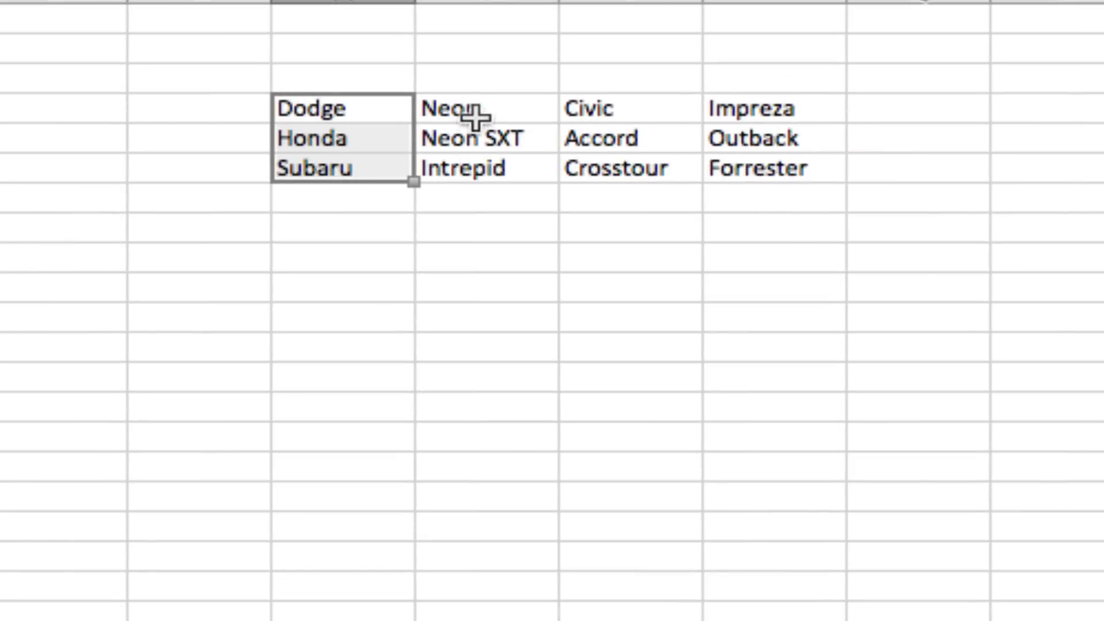
- Define the name Dodge for the Dodge models in N4:N6
{"action": "left_click_drag", "start_coordinate": [467, 114], "coordinate": [419, 173]}
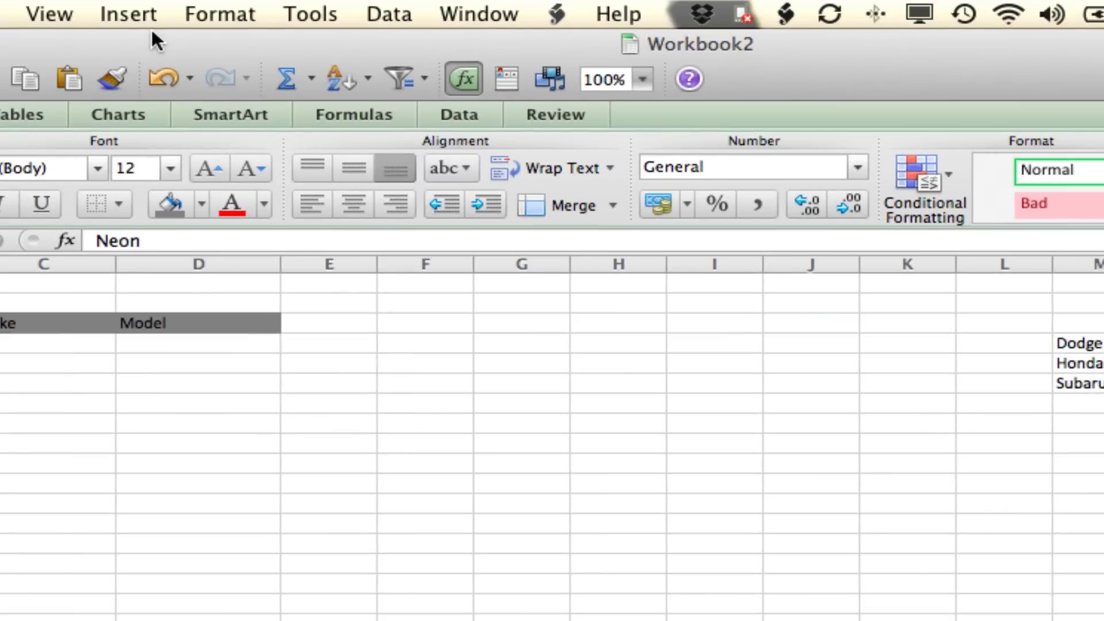
{"action": "left_click", "coordinate": [131, 13]}
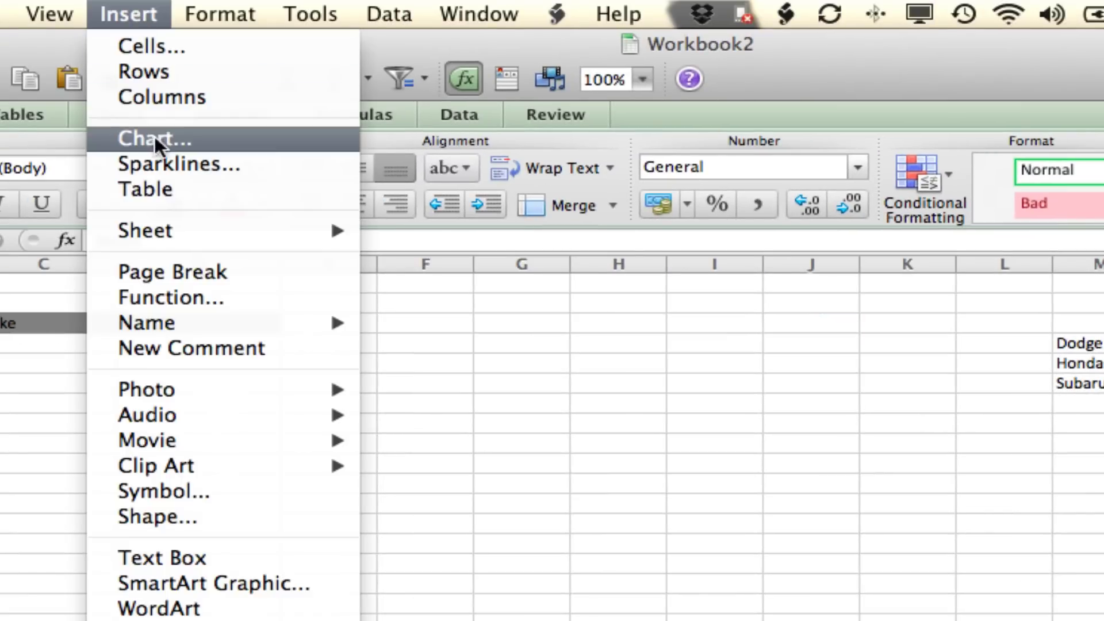
{"action": "mouse_move", "coordinate": [146, 322]}
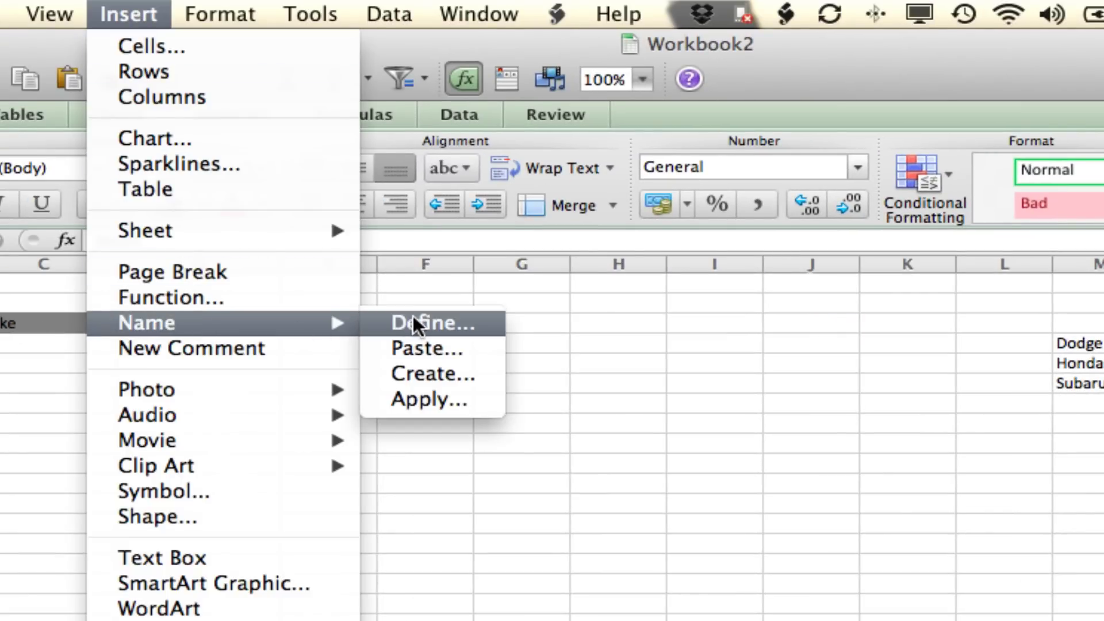
{"action": "left_click", "coordinate": [413, 315]}
{"action": "type", "text": "Dod"}
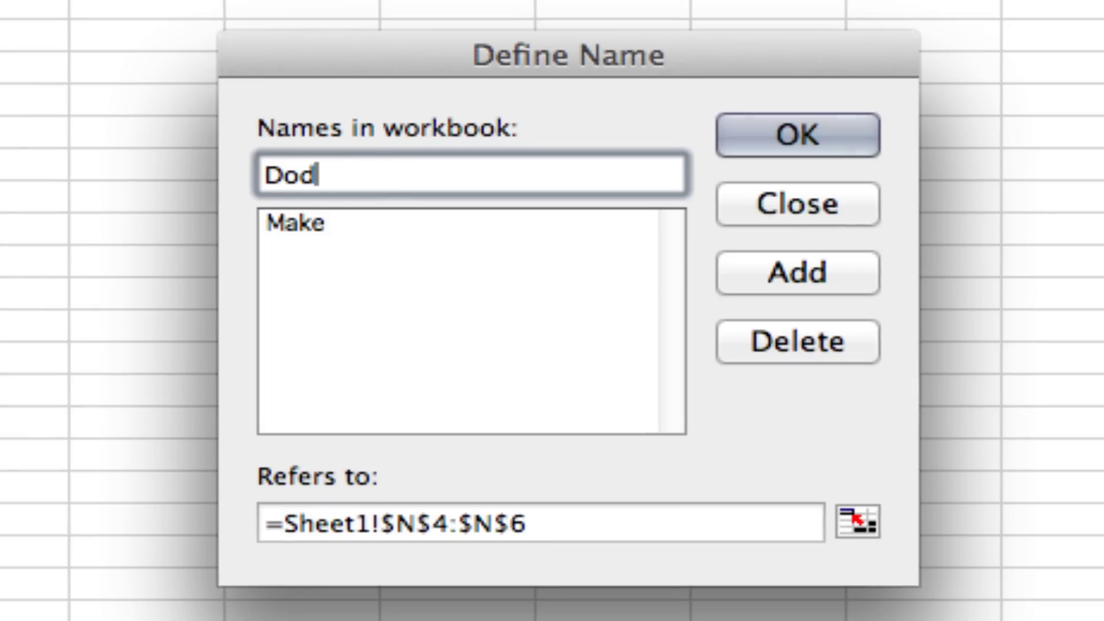
{"action": "type", "text": "ge"}
{"action": "key", "text": "Return"}
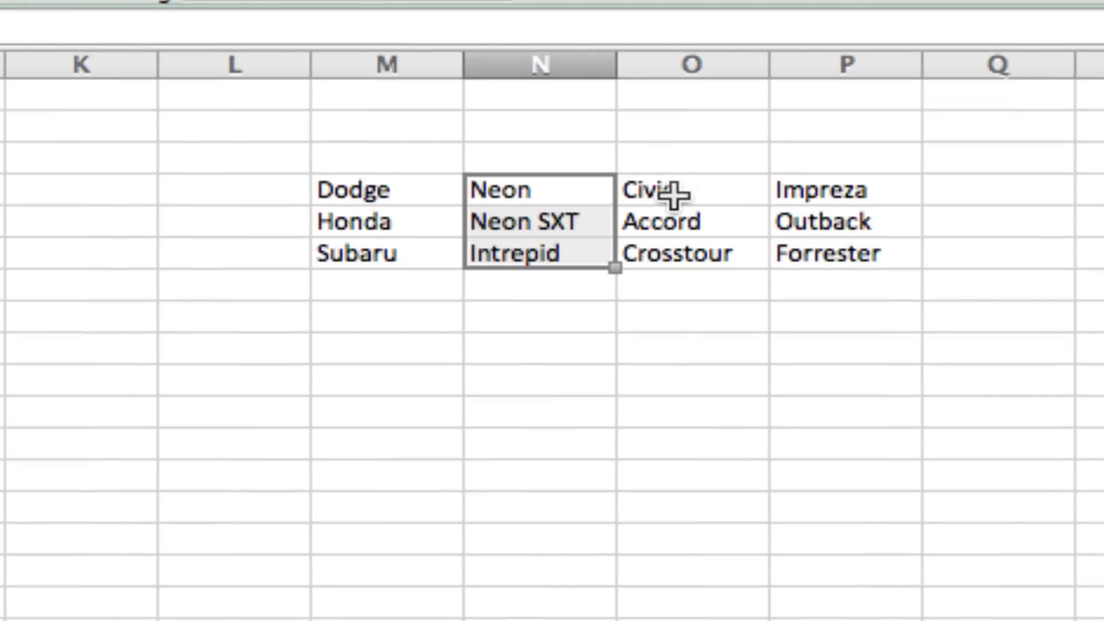
- Define the name Honda for the Honda models in O4:O6
{"action": "left_click_drag", "start_coordinate": [674, 194], "coordinate": [690, 240]}
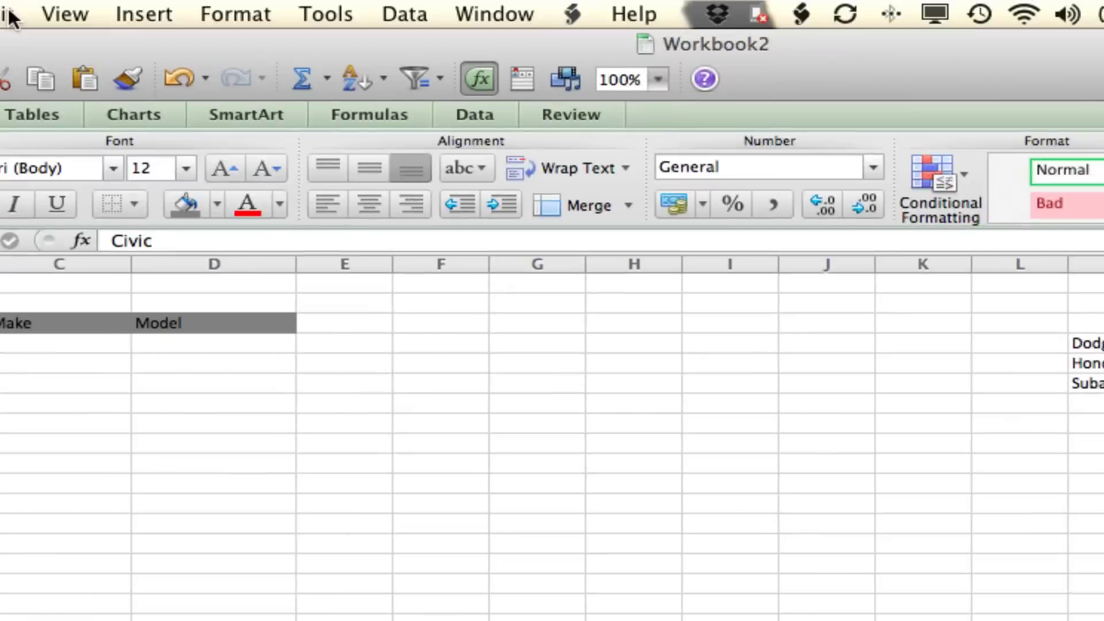
{"action": "left_click", "coordinate": [138, 12]}
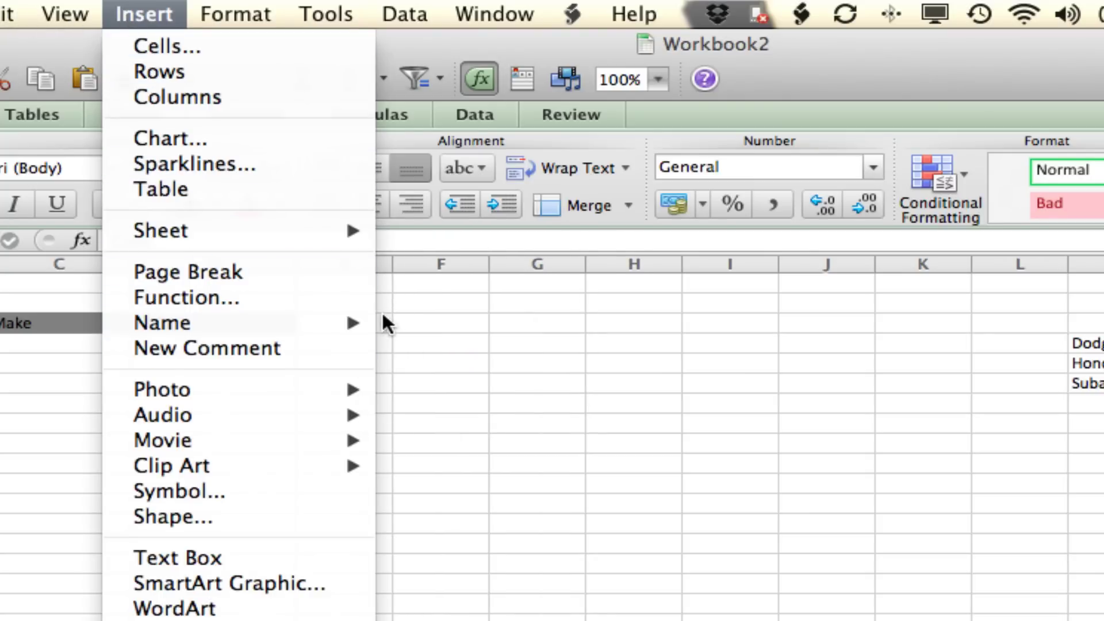
{"action": "left_click", "coordinate": [427, 327]}
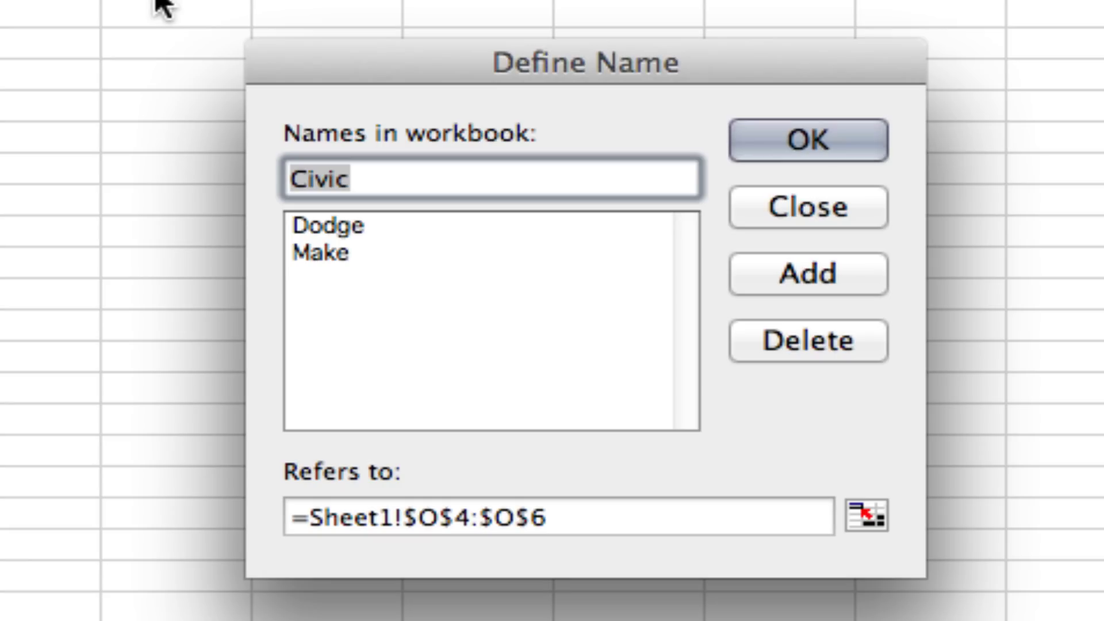
{"action": "type", "text": "Honda"}
{"action": "key", "text": "Return"}
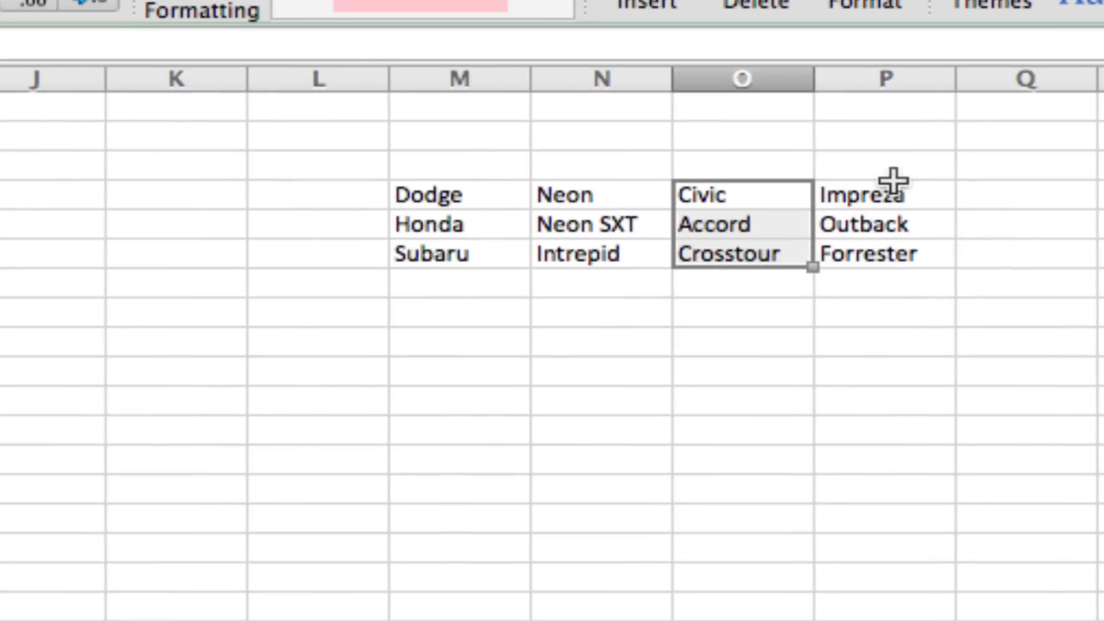
- Define the name Subaru for the Subaru models in P4:P6
{"action": "left_click", "coordinate": [893, 199]}
{"action": "left_click_drag", "start_coordinate": [893, 198], "coordinate": [892, 254]}
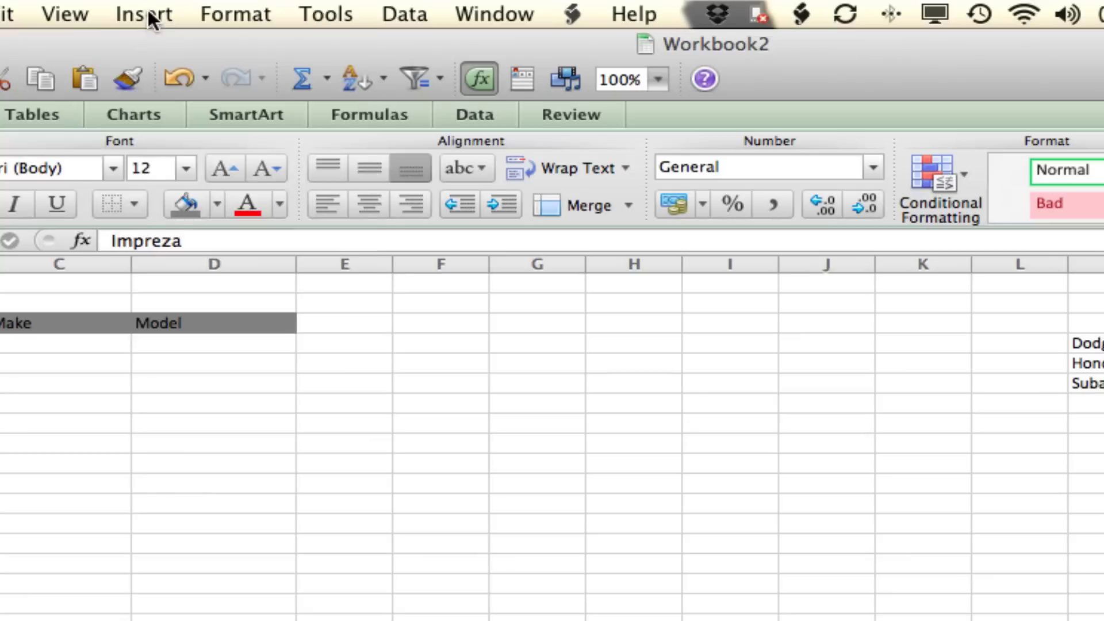
{"action": "left_click", "coordinate": [147, 13]}
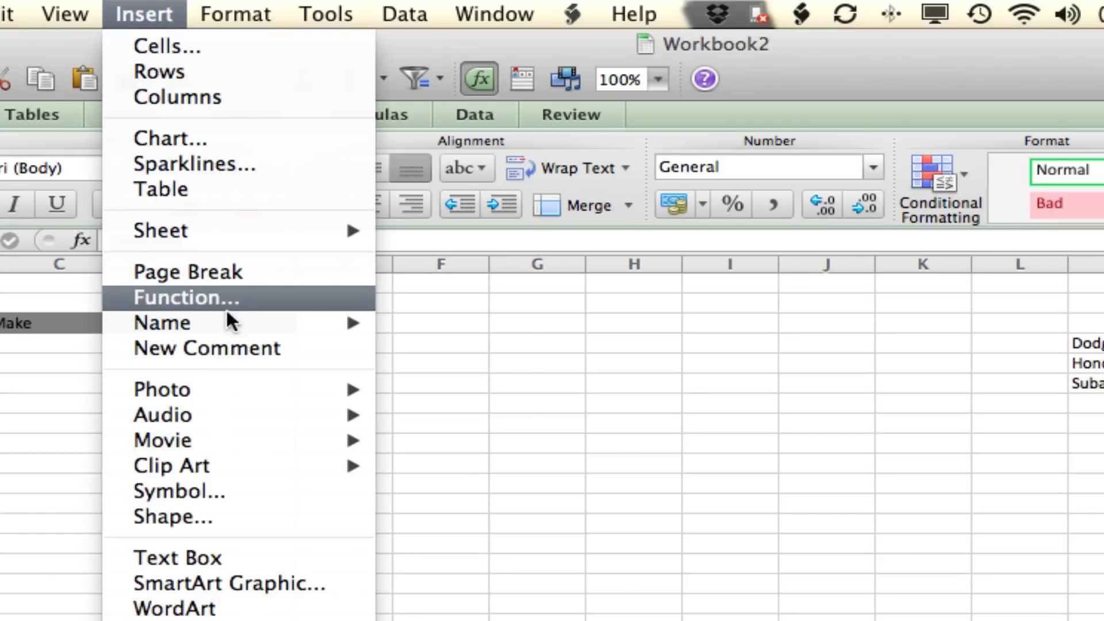
{"action": "mouse_move", "coordinate": [162, 323]}
{"action": "left_click", "coordinate": [398, 324]}
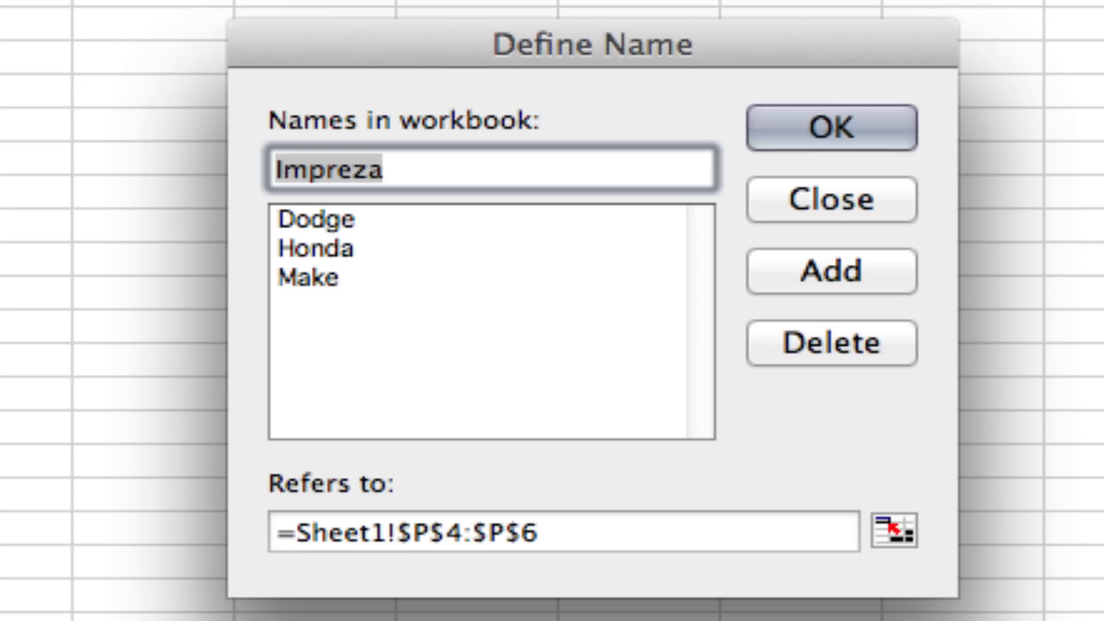
{"action": "type", "text": "Subaru"}
{"action": "key", "text": "Return"}
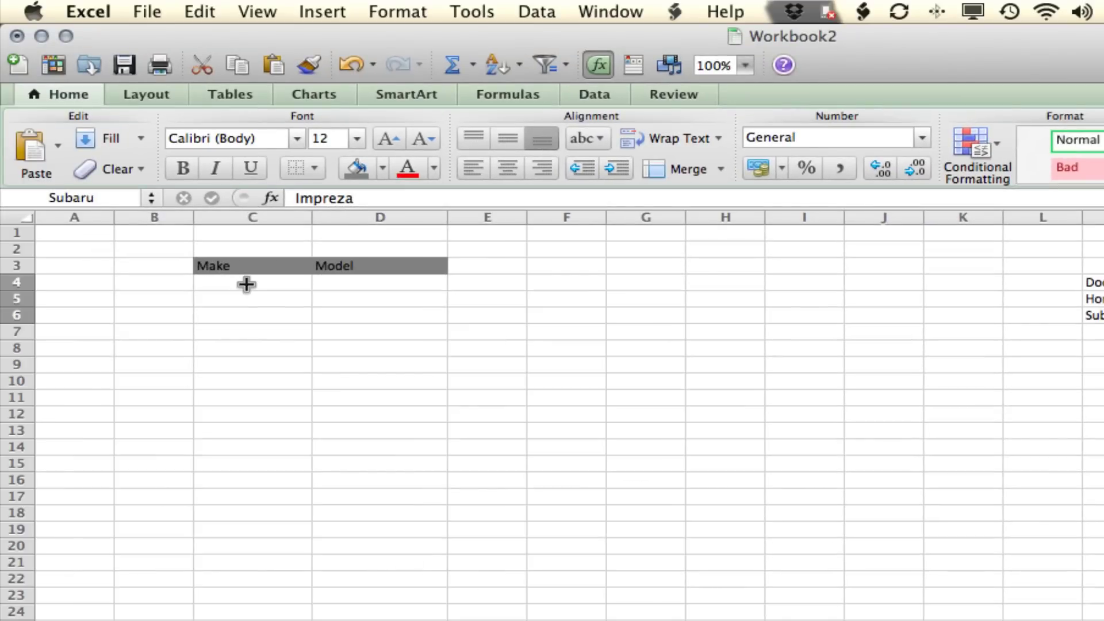
- Apply List data validation with source =Make to cell C4
{"action": "left_click", "coordinate": [246, 285]}
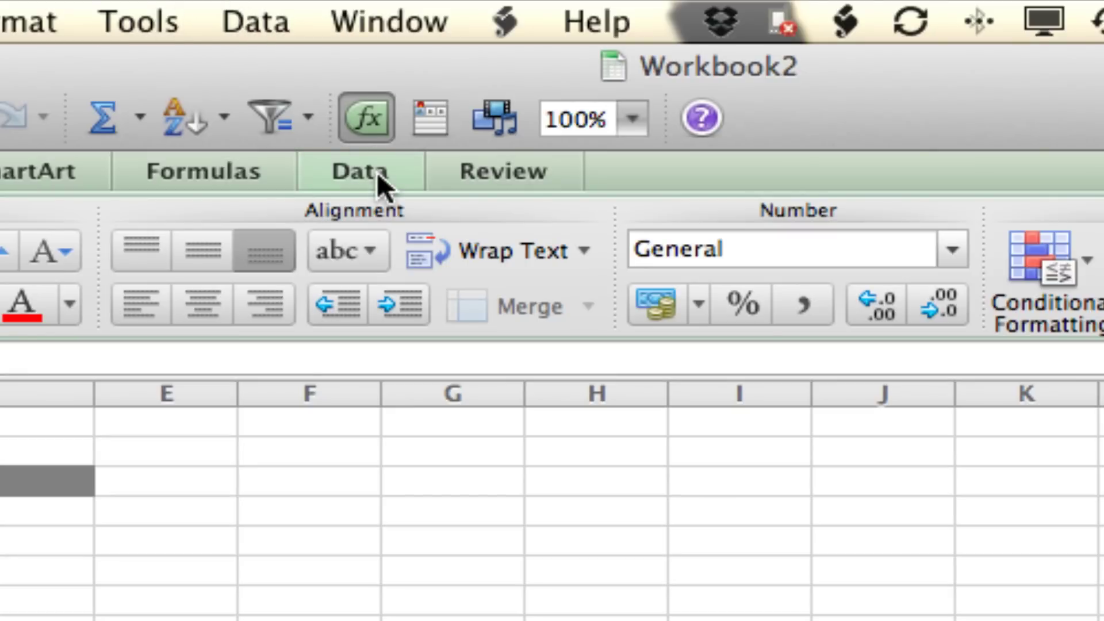
{"action": "left_click", "coordinate": [378, 172]}
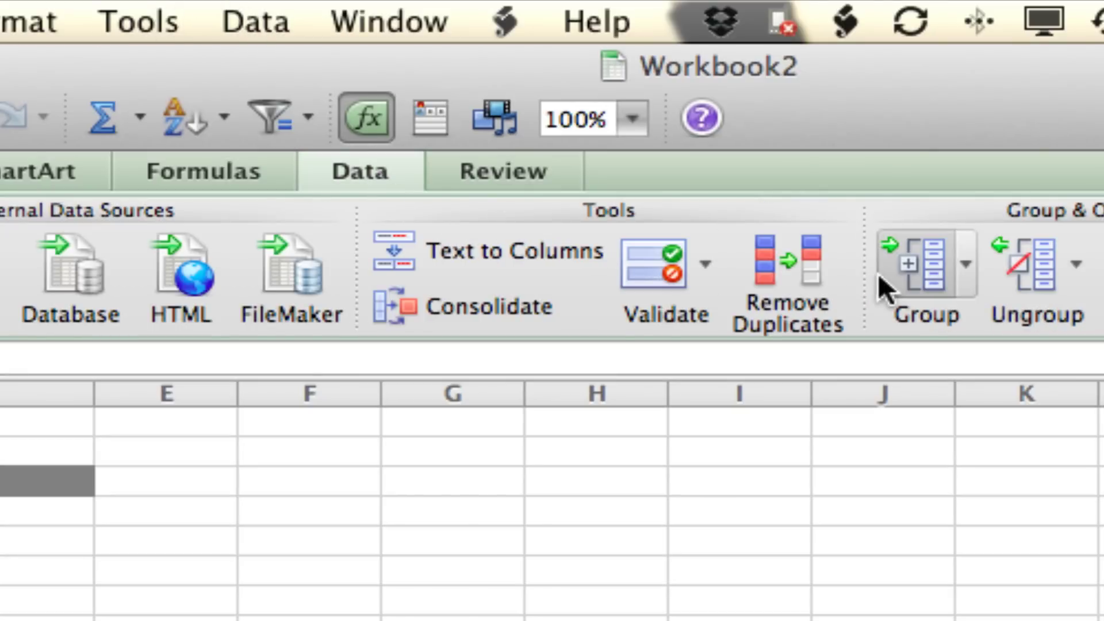
{"action": "left_click", "coordinate": [709, 268]}
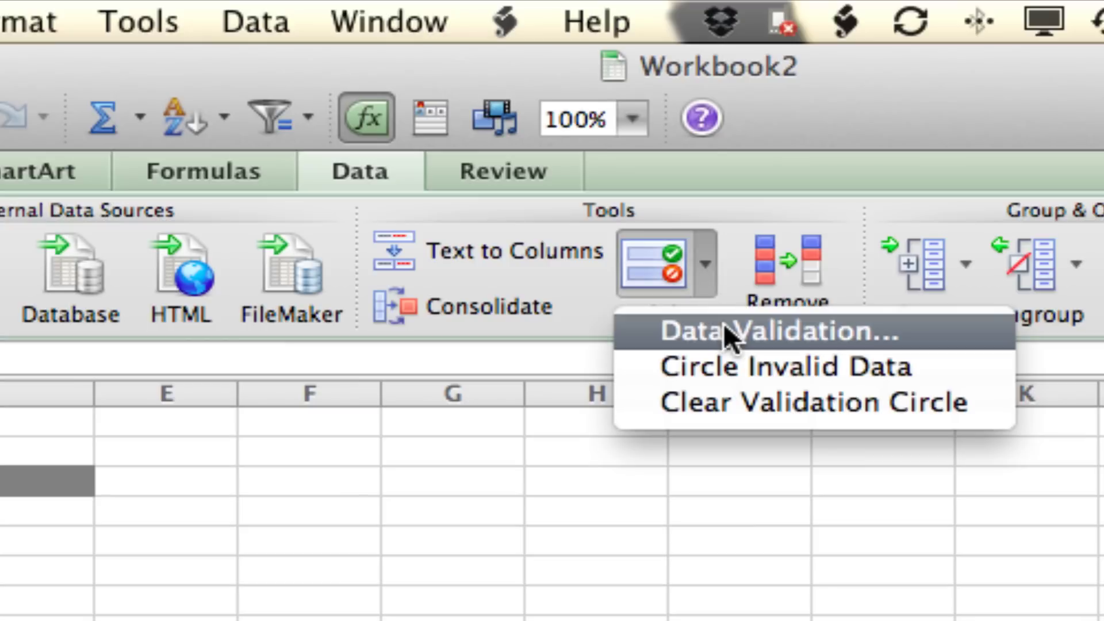
{"action": "left_click", "coordinate": [275, 8]}
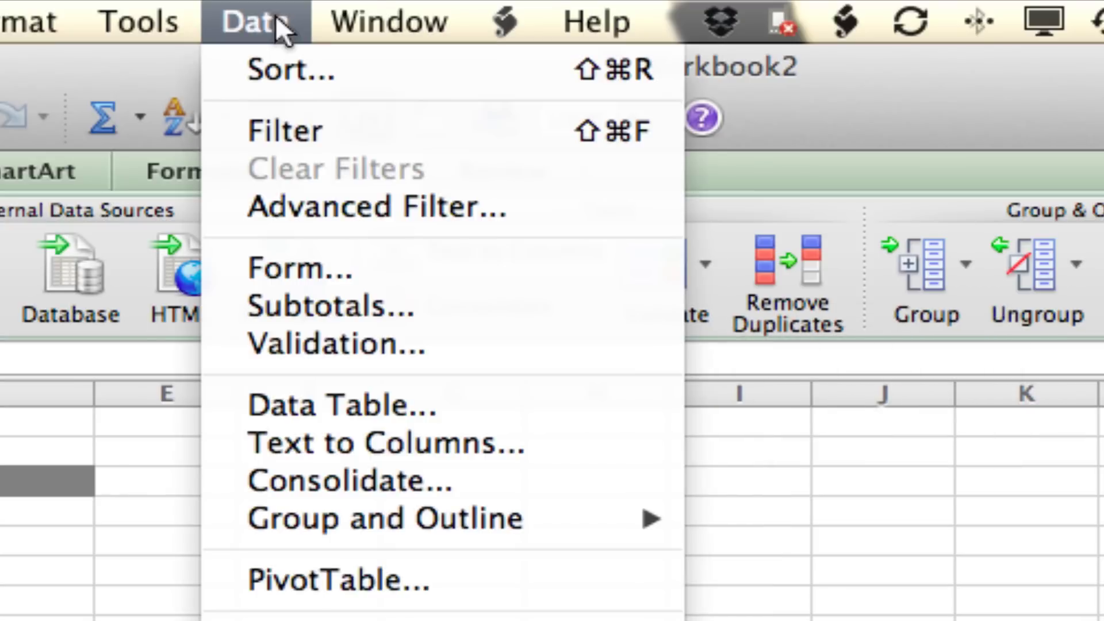
{"action": "left_click", "coordinate": [369, 344]}
{"action": "left_click", "coordinate": [391, 208]}
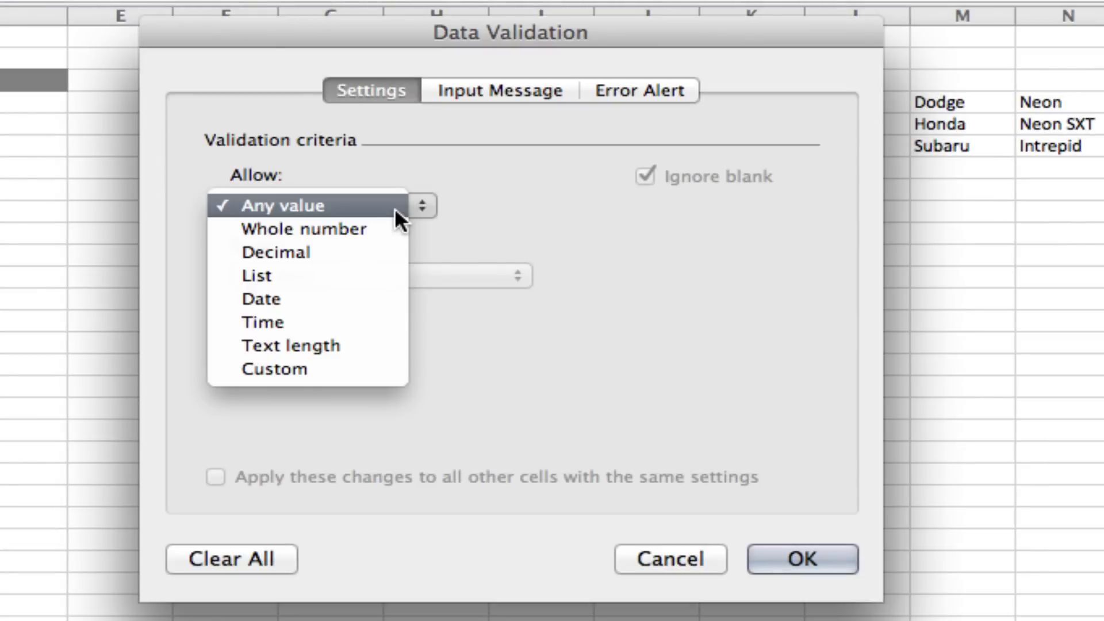
{"action": "left_click", "coordinate": [363, 274]}
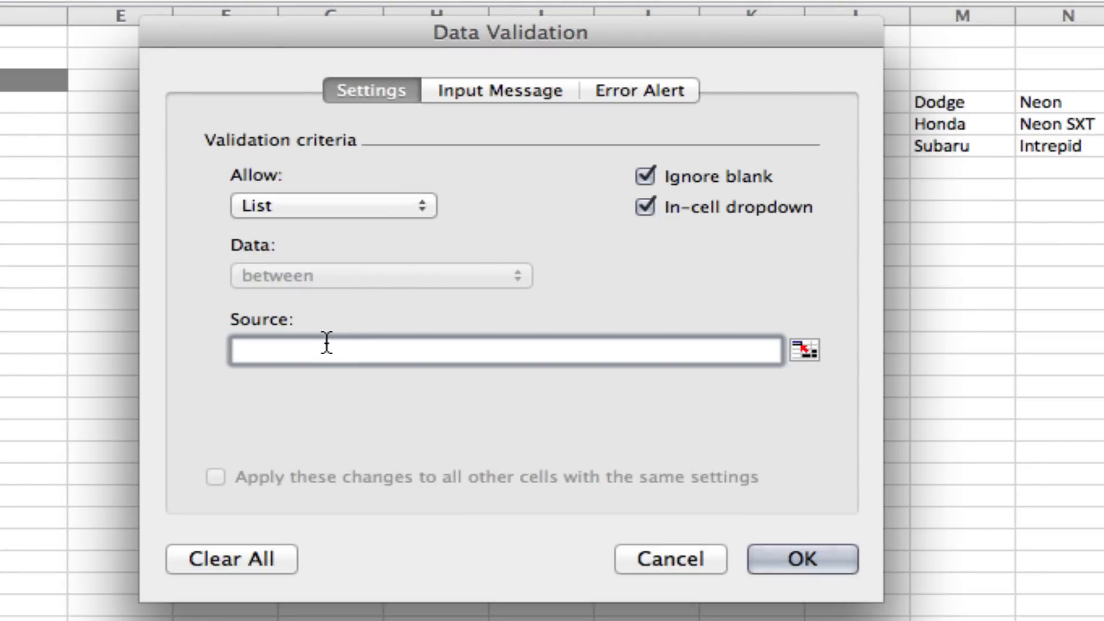
{"action": "type", "text": "="}
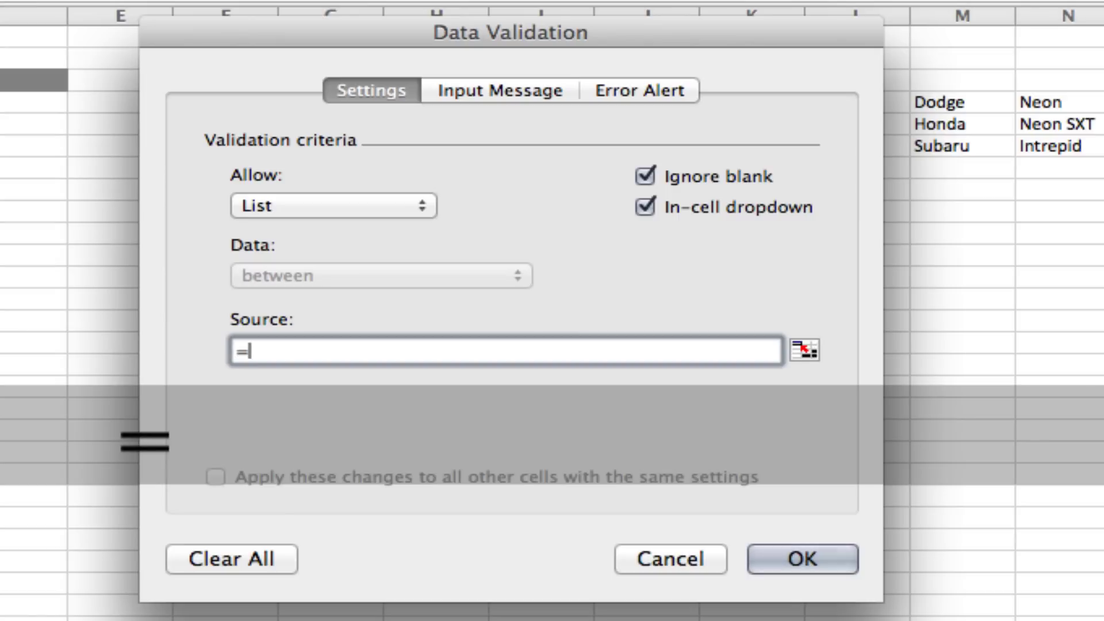
{"action": "type", "text": "Make"}
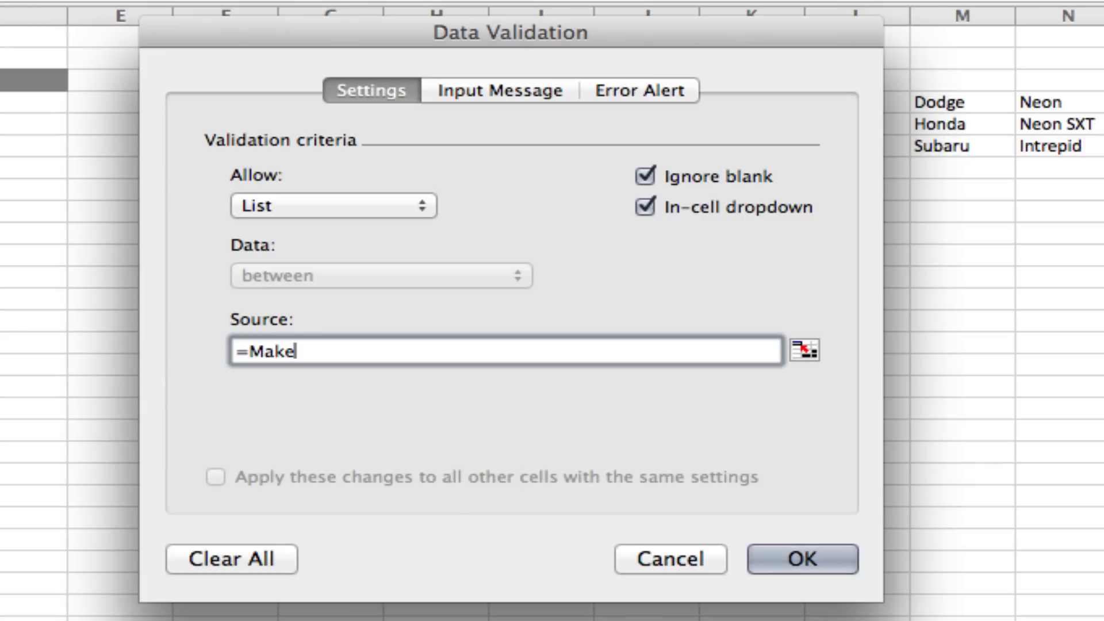
{"action": "key", "text": "Return"}
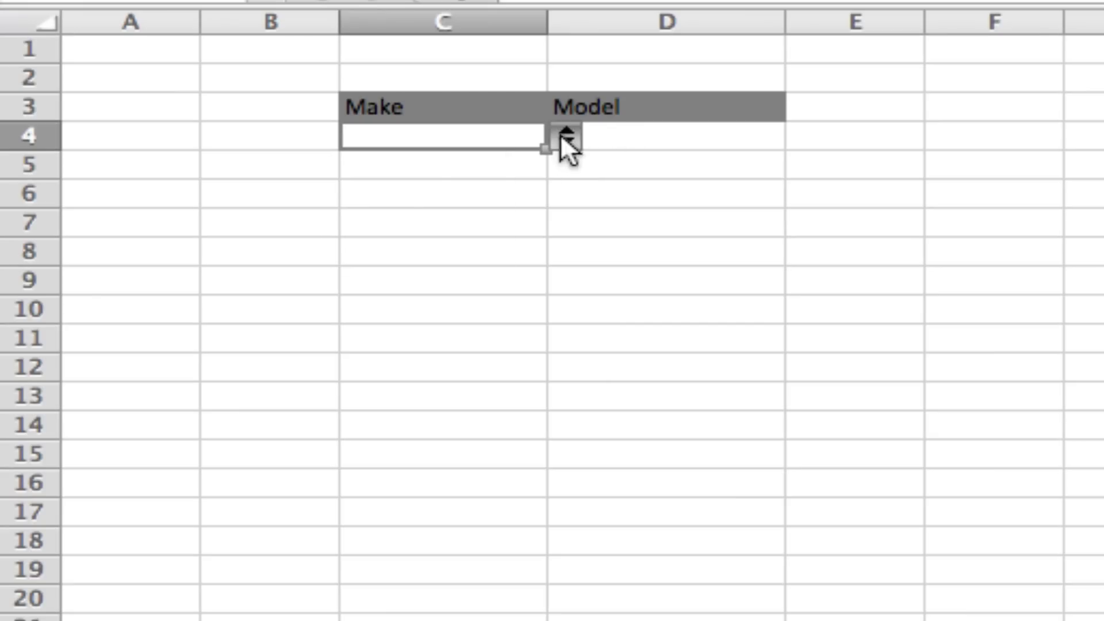
{"action": "left_click", "coordinate": [564, 135]}
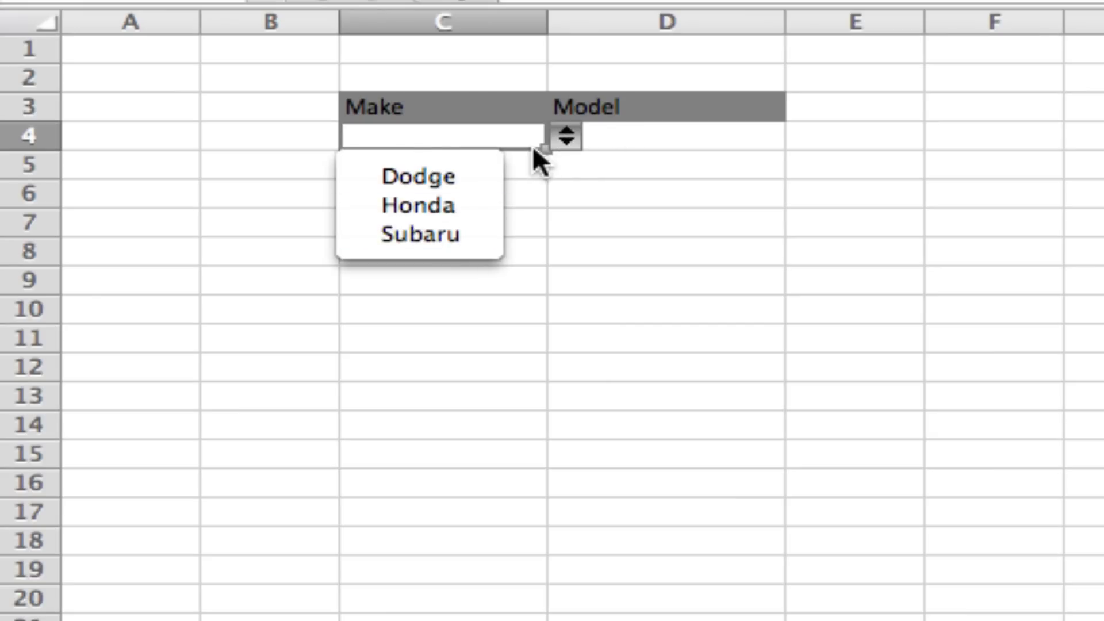
{"action": "left_click", "coordinate": [561, 139]}
{"action": "left_click", "coordinate": [638, 133]}
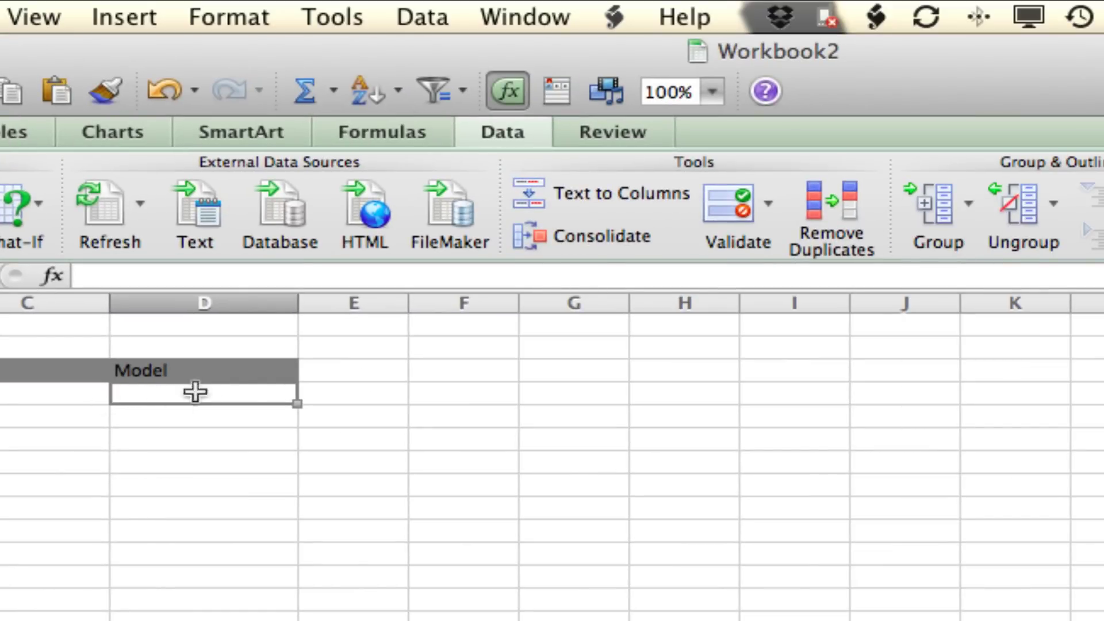
- Apply List data validation with source =C4 to the Model cell D4
{"action": "left_click", "coordinate": [768, 204]}
{"action": "left_click", "coordinate": [785, 255]}
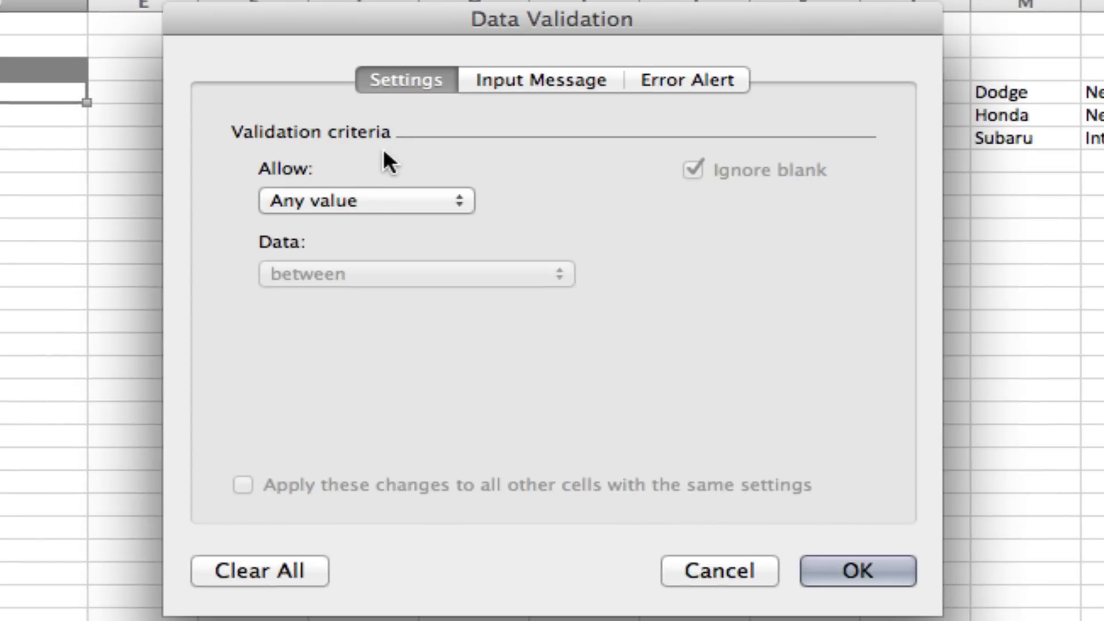
{"action": "left_click", "coordinate": [415, 205]}
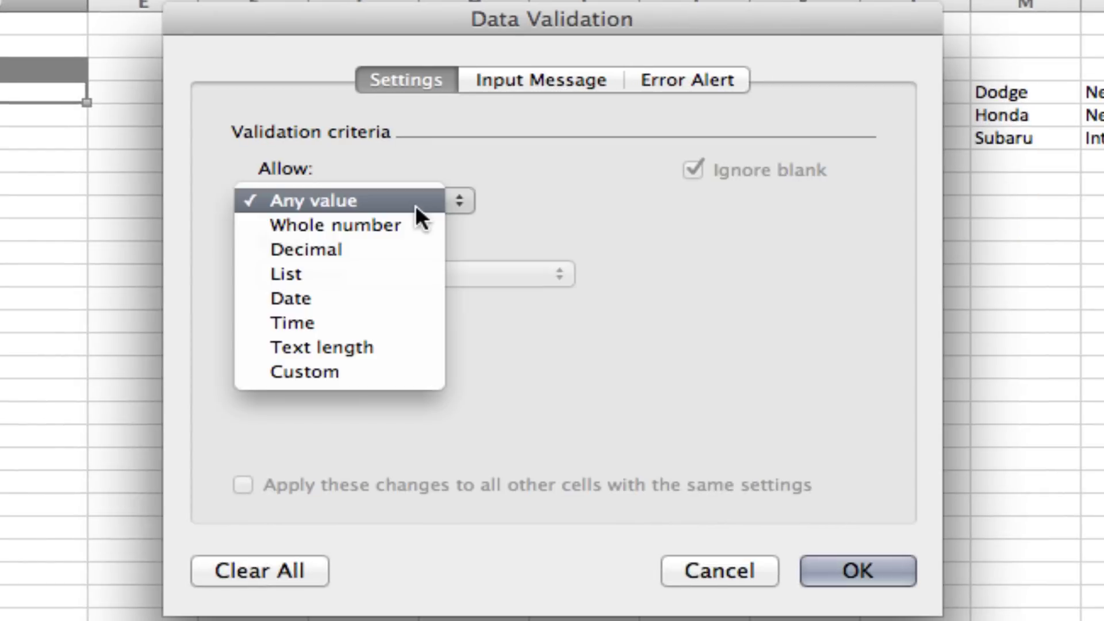
{"action": "left_click", "coordinate": [380, 279]}
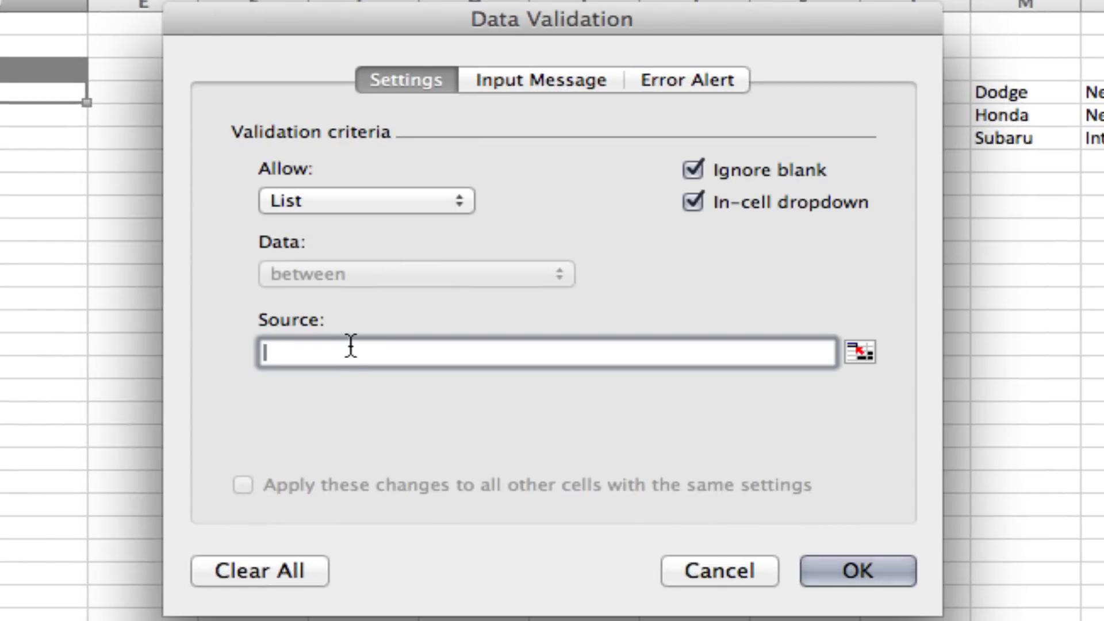
{"action": "type", "text": "="}
{"action": "type", "text": "C4"}
{"action": "key", "text": "Return"}
- Pick Dodge in C4 and check D4's dropdown, which lists only Dodge
{"action": "left_click", "coordinate": [362, 123]}
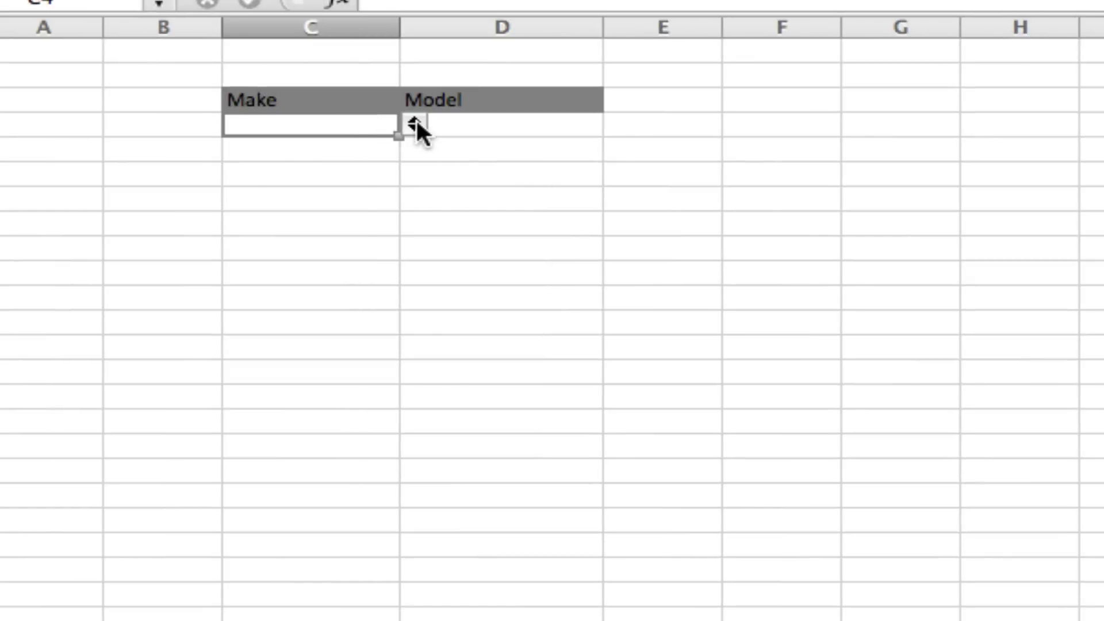
{"action": "left_click", "coordinate": [414, 122]}
{"action": "left_click", "coordinate": [330, 164]}
{"action": "left_click", "coordinate": [520, 129]}
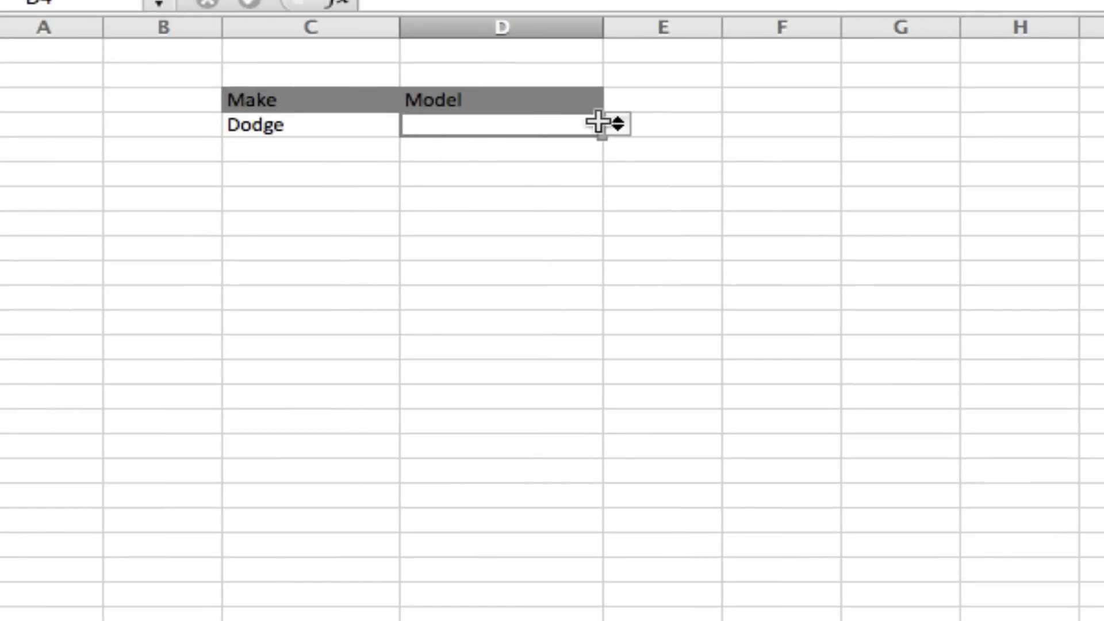
{"action": "left_click", "coordinate": [617, 124]}
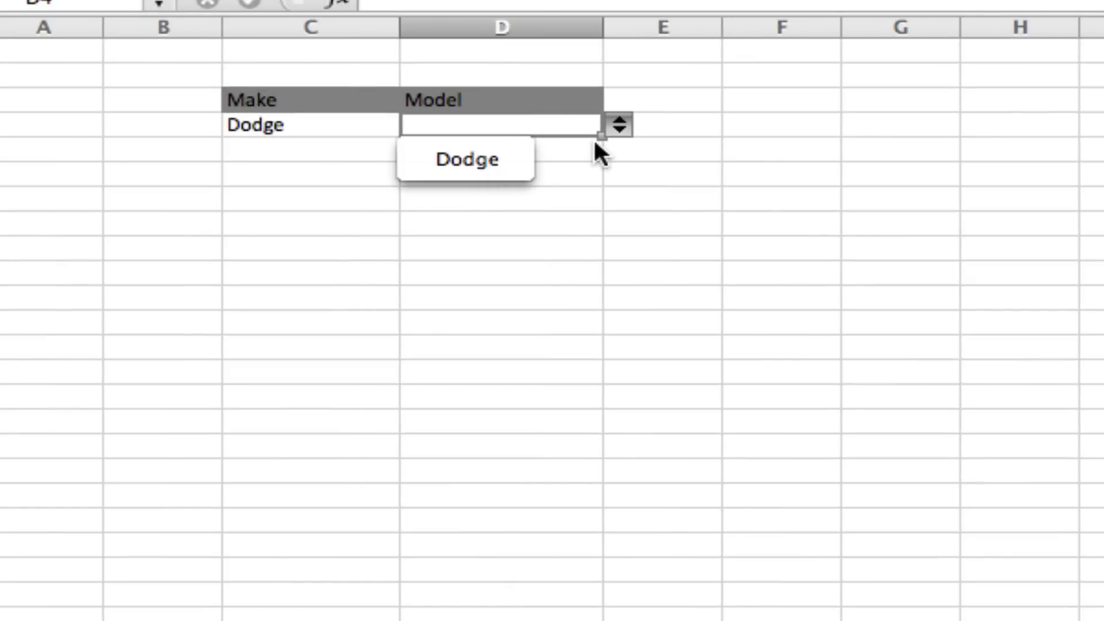
{"action": "left_click", "coordinate": [518, 123]}
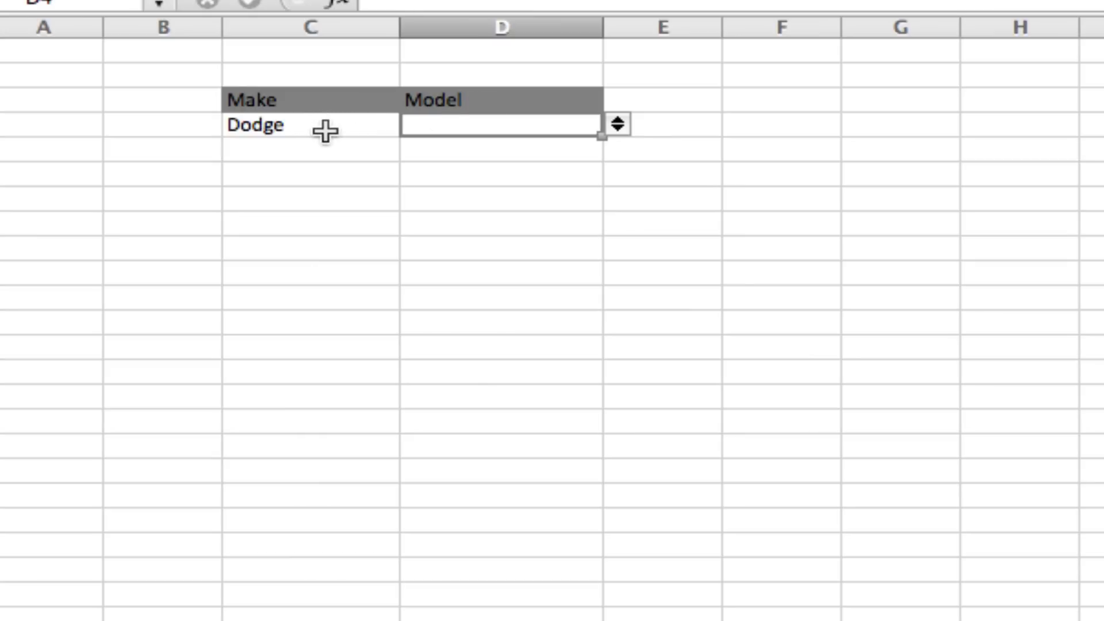
{"action": "left_click", "coordinate": [326, 131]}
- Replace D4's validation list source with =Indirect(C4)
{"action": "left_click", "coordinate": [511, 141]}
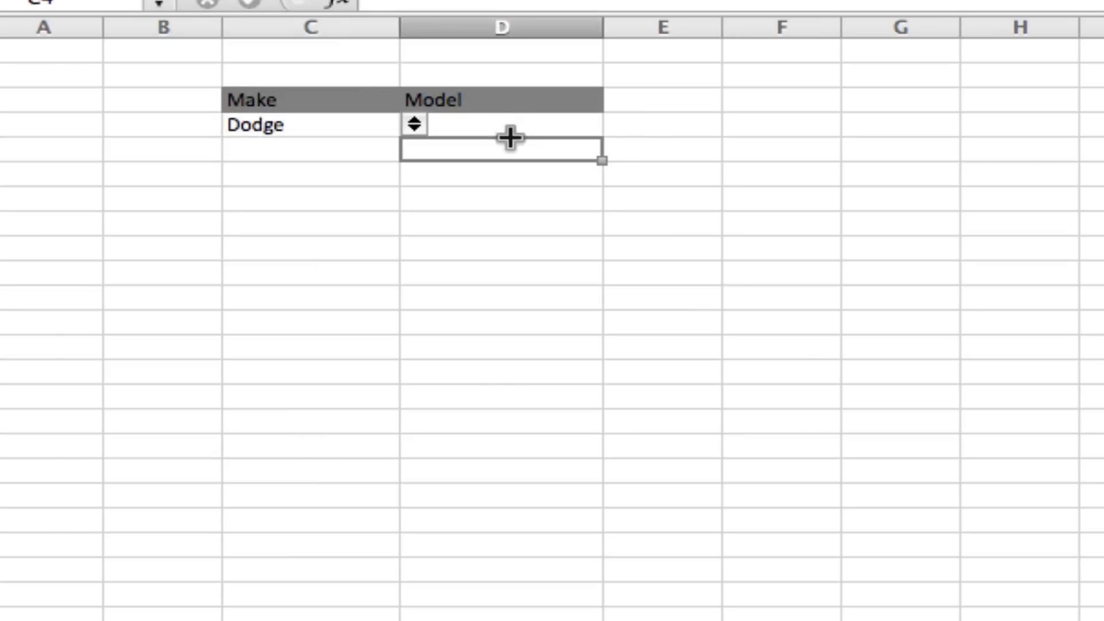
{"action": "left_click", "coordinate": [513, 122]}
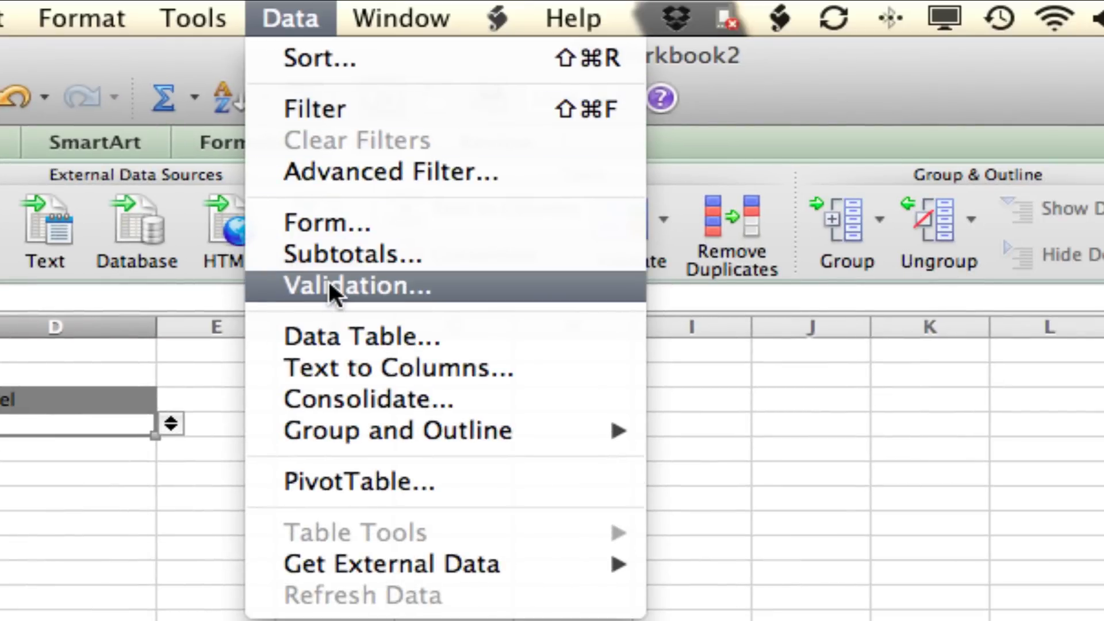
{"action": "left_click", "coordinate": [329, 281]}
{"action": "left_click", "coordinate": [337, 367]}
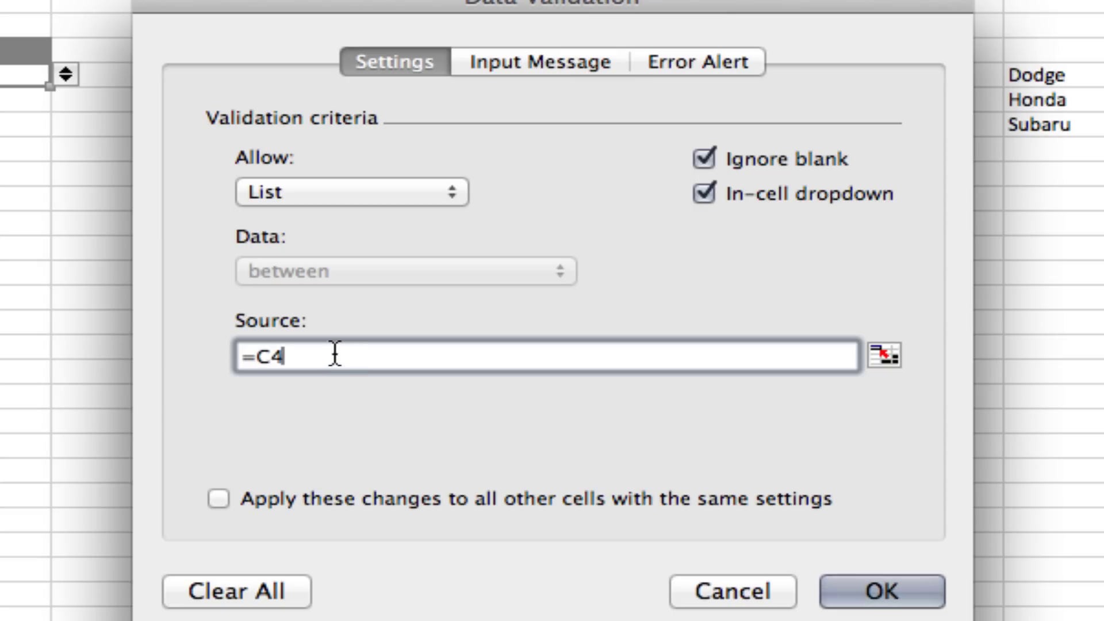
{"action": "key", "text": "BackSpace"}
{"action": "key", "text": "BackSpace"}
{"action": "type", "text": "Indirect"}
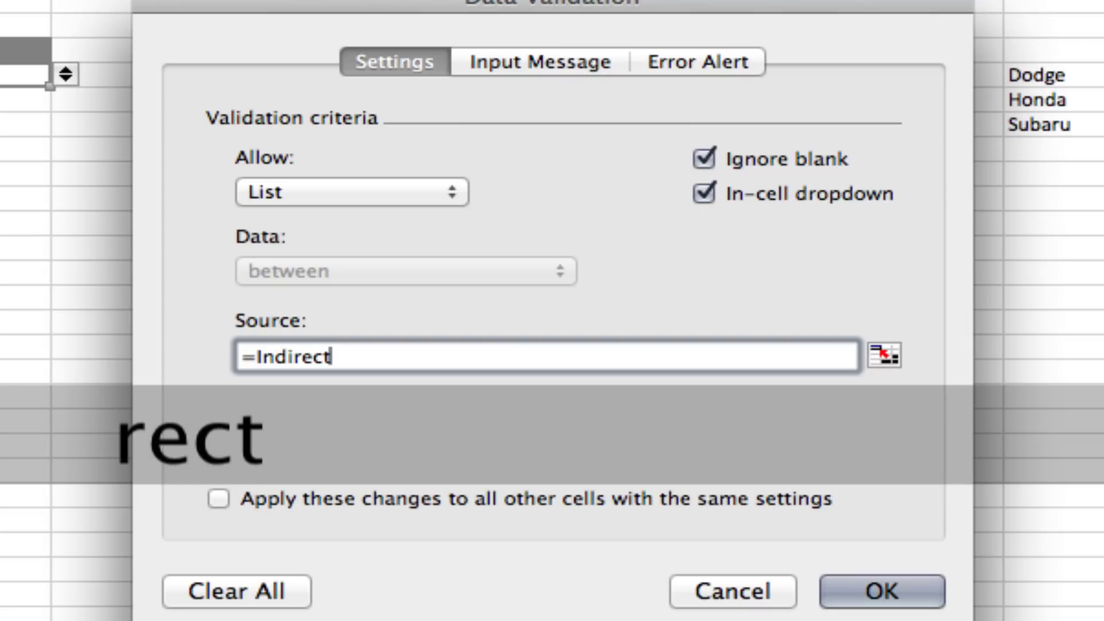
{"action": "type", "text": "("}
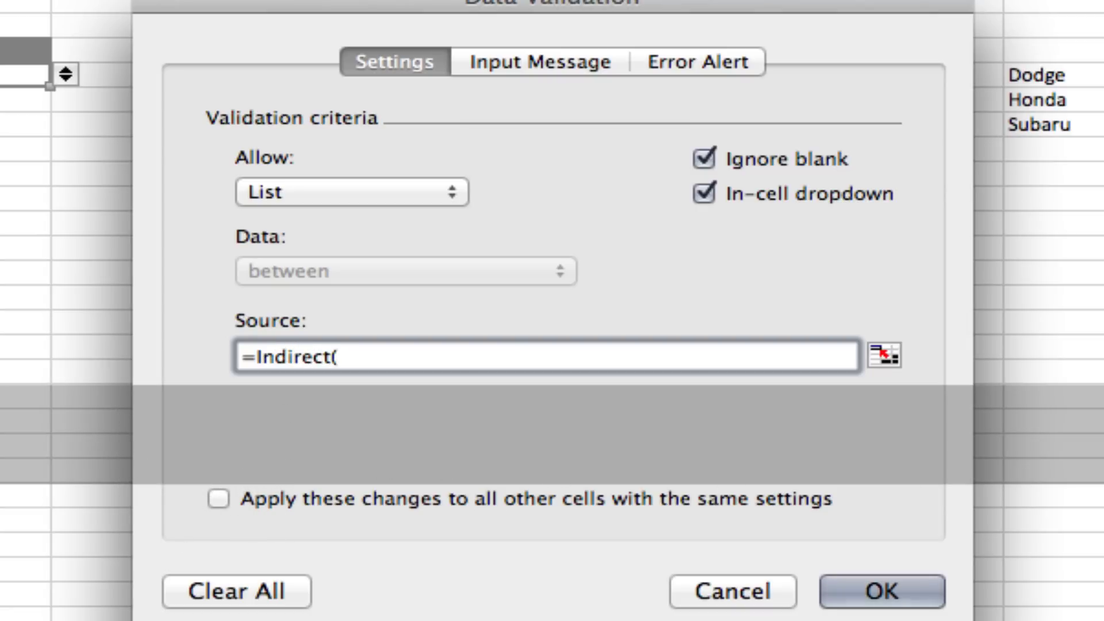
{"action": "type", "text": "C4"}
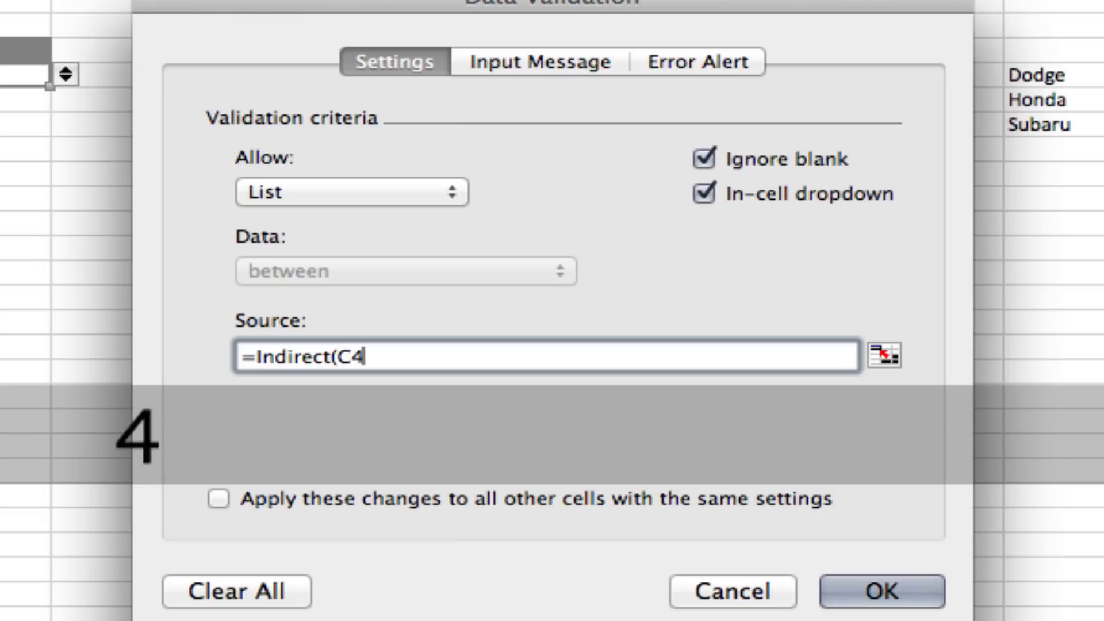
{"action": "type", "text": ")"}
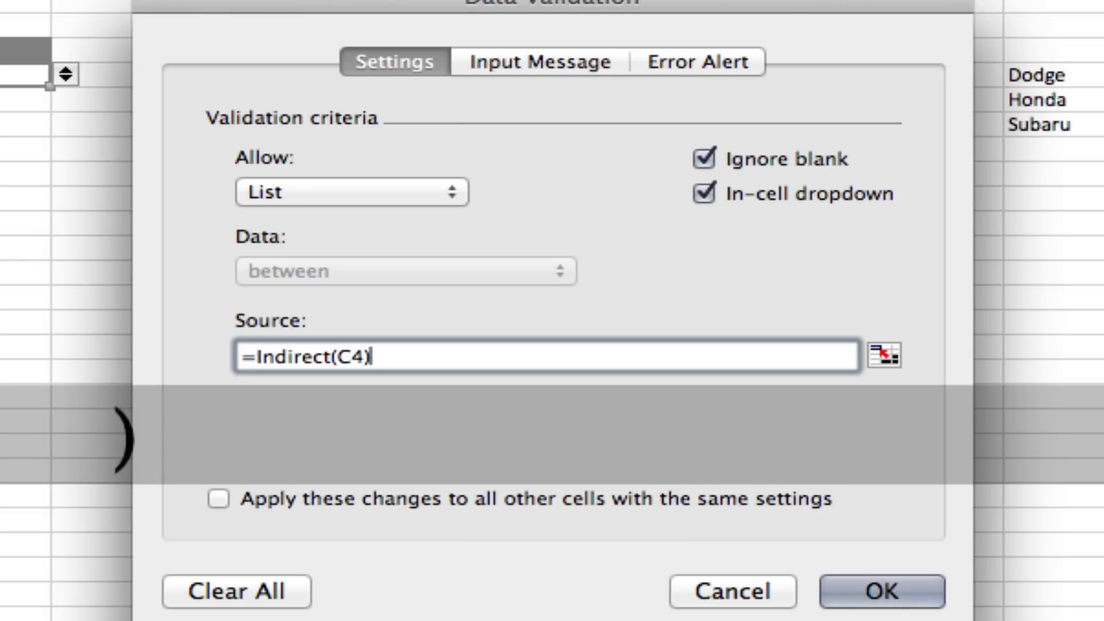
{"action": "key", "text": "Return"}
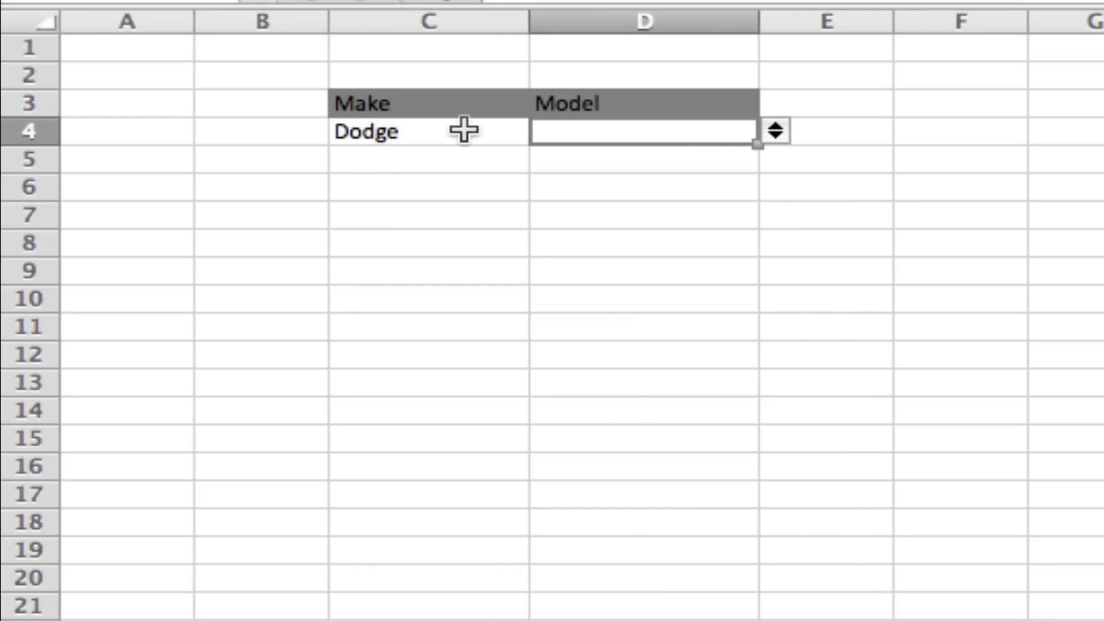
- Switch C4 to Subaru, confirm D4 lists Impreza, Outback, Forrester, then pick Honda
{"action": "left_click", "coordinate": [776, 132]}
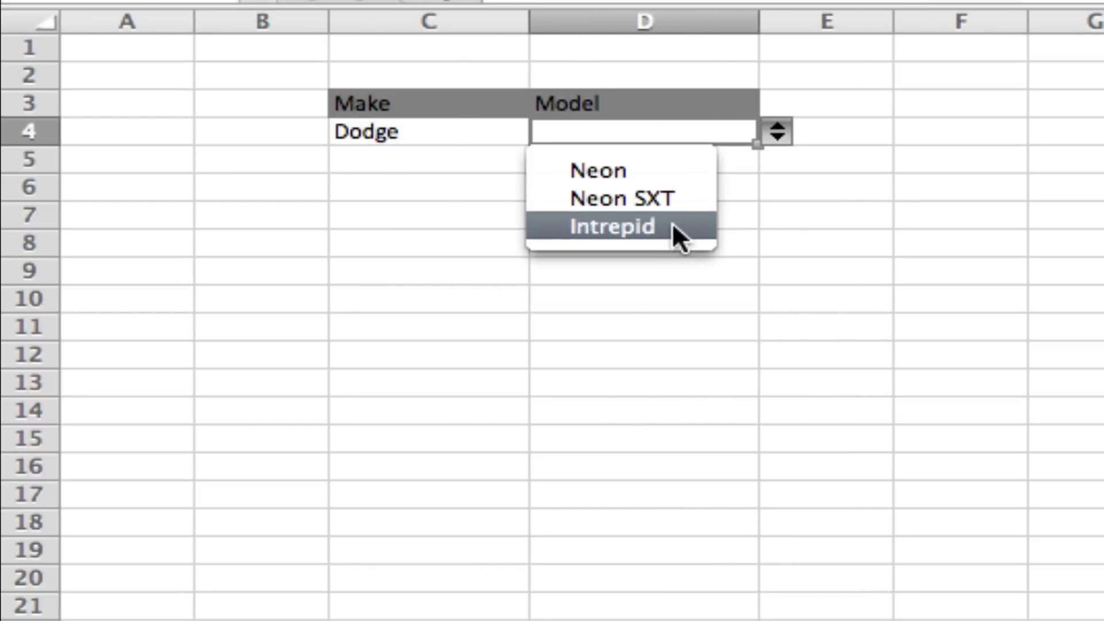
{"action": "left_click", "coordinate": [786, 140]}
{"action": "left_click", "coordinate": [501, 137]}
{"action": "left_click", "coordinate": [540, 132]}
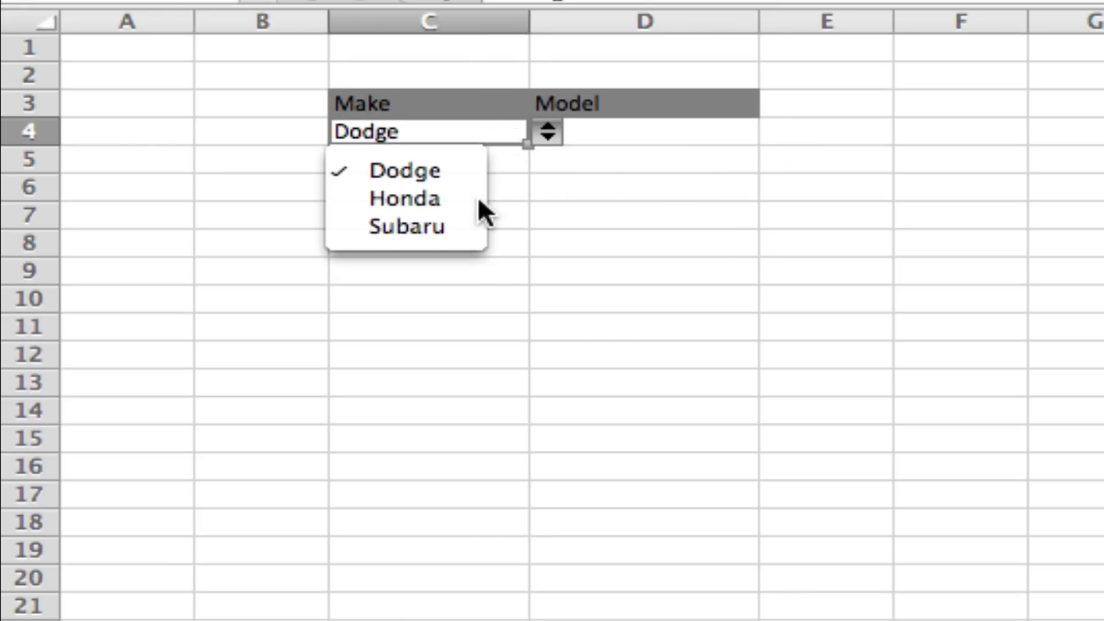
{"action": "left_click", "coordinate": [489, 230]}
{"action": "left_click", "coordinate": [737, 128]}
{"action": "left_click", "coordinate": [771, 131]}
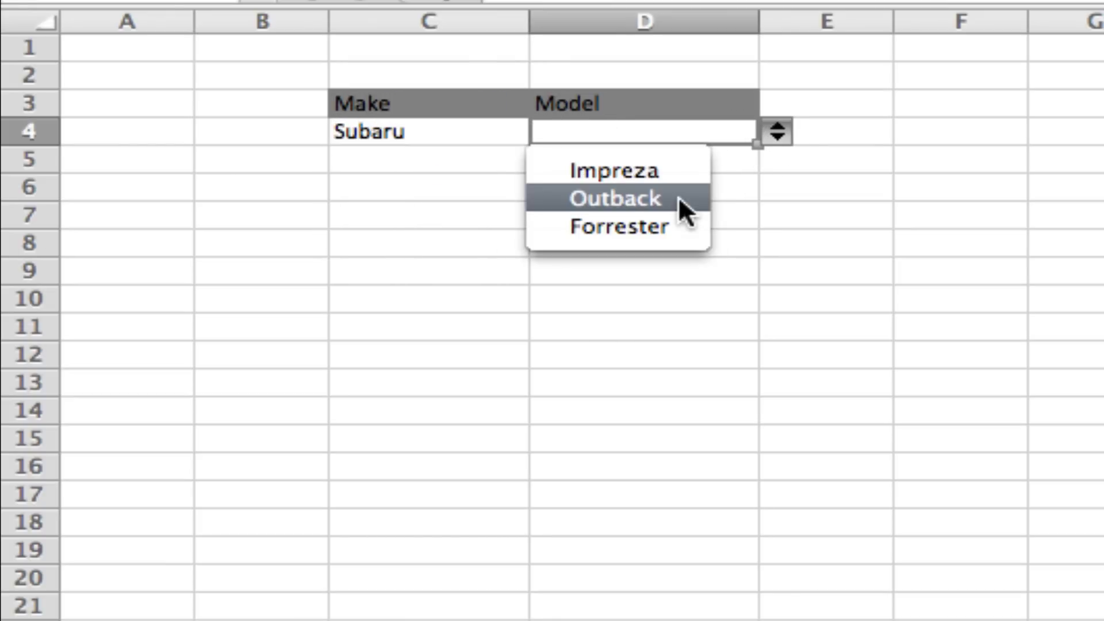
{"action": "left_click", "coordinate": [515, 125]}
{"action": "left_click", "coordinate": [517, 121]}
{"action": "left_click", "coordinate": [548, 132]}
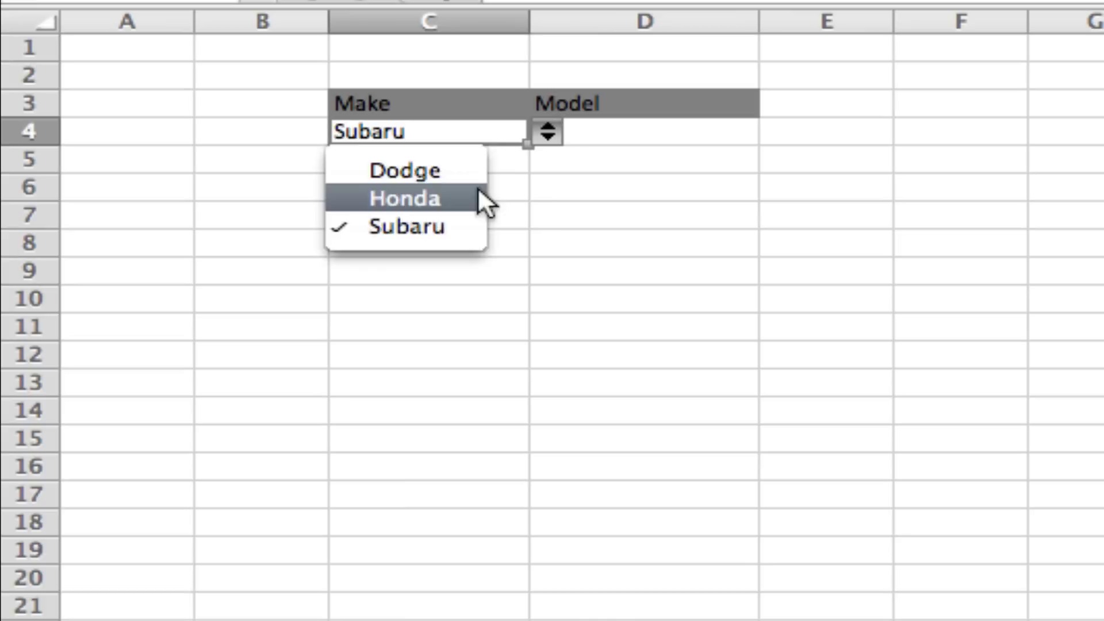